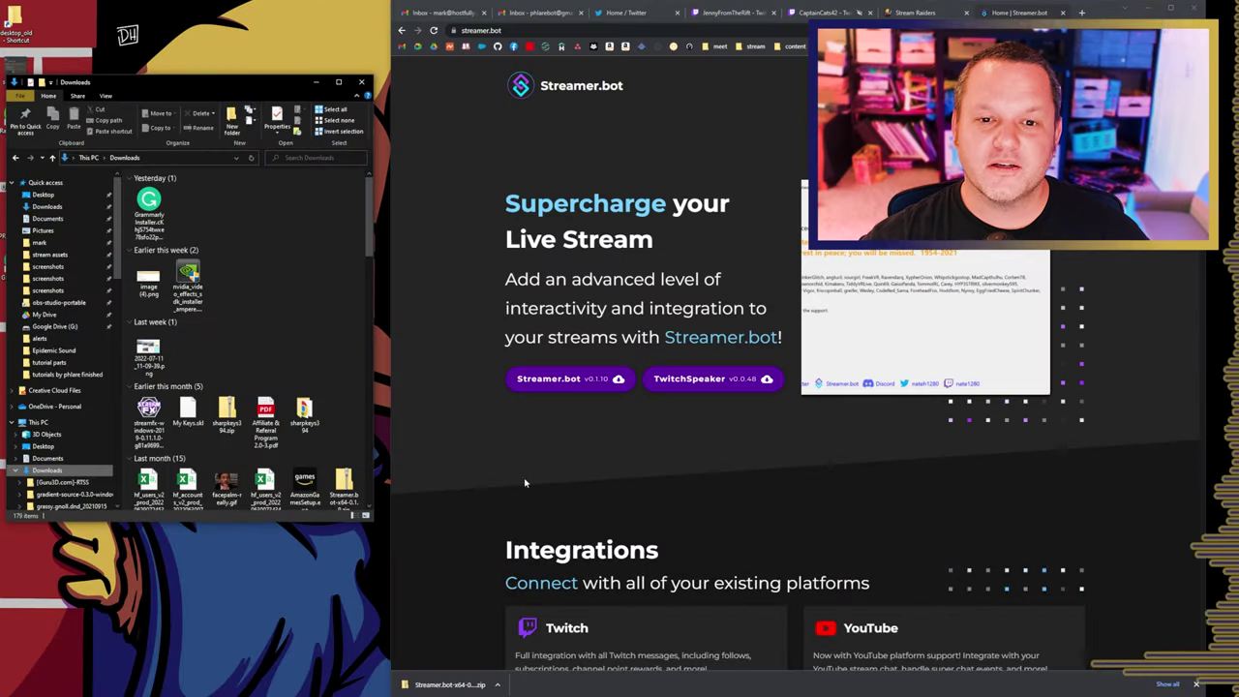
Download Streamer.bot-x64-0.1.10.zip into Downloads and bring up its Extract All dialog
{"action": "left_click", "coordinate": [589, 380]}
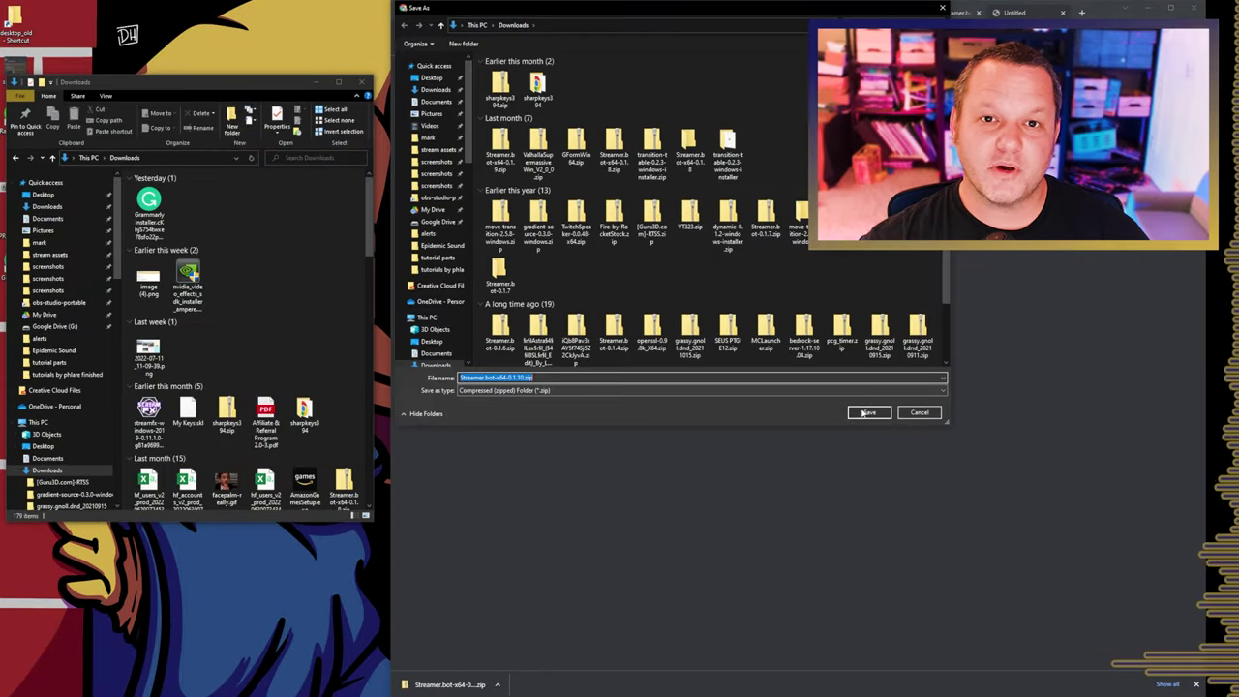
{"action": "left_click", "coordinate": [858, 414]}
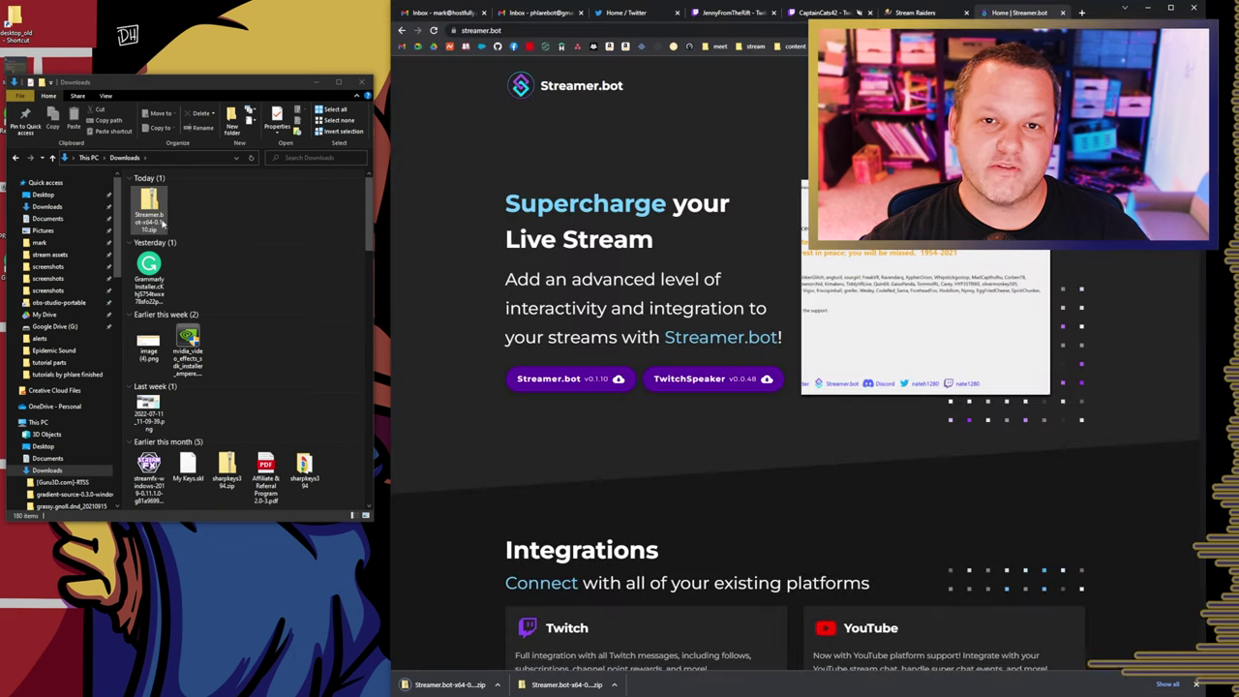
{"action": "right_click", "coordinate": [153, 205]}
{"action": "left_click", "coordinate": [47, 249]}
{"action": "left_click", "coordinate": [558, 310]}
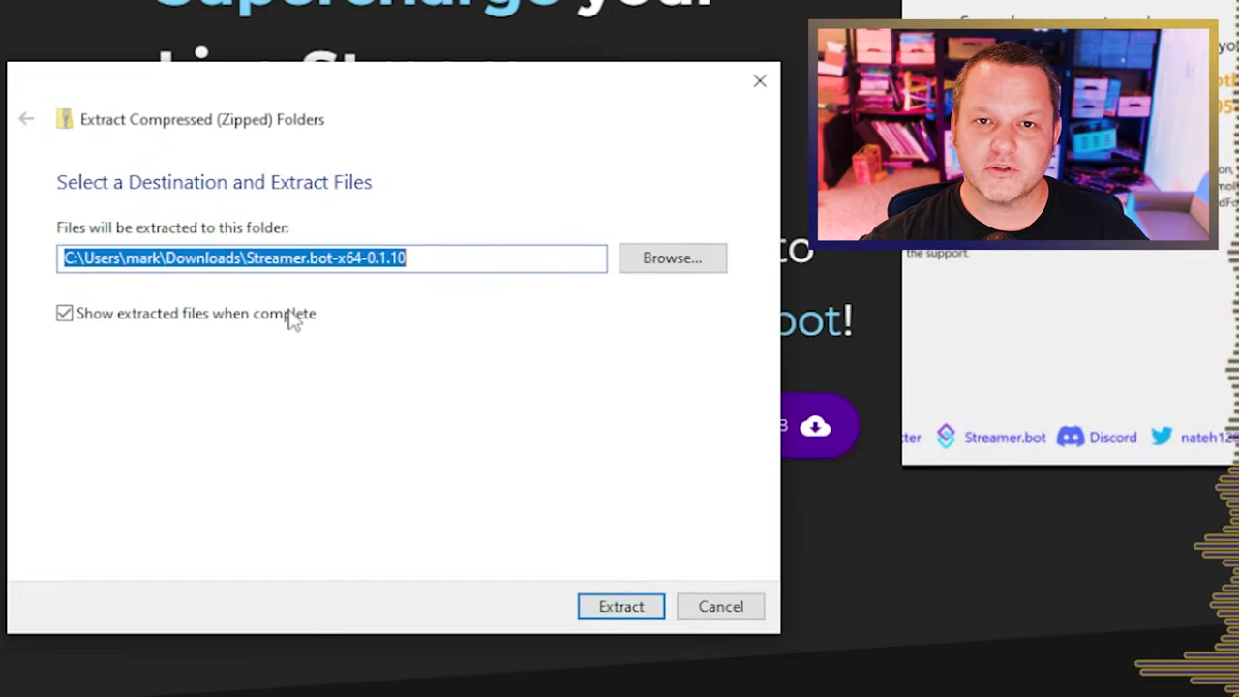
Extract the zip into a Downloads\Streamer.bot folder, dropping the version suffix
{"action": "left_click_drag", "start_coordinate": [329, 257], "coordinate": [504, 281]}
{"action": "key", "text": "BackSpace"}
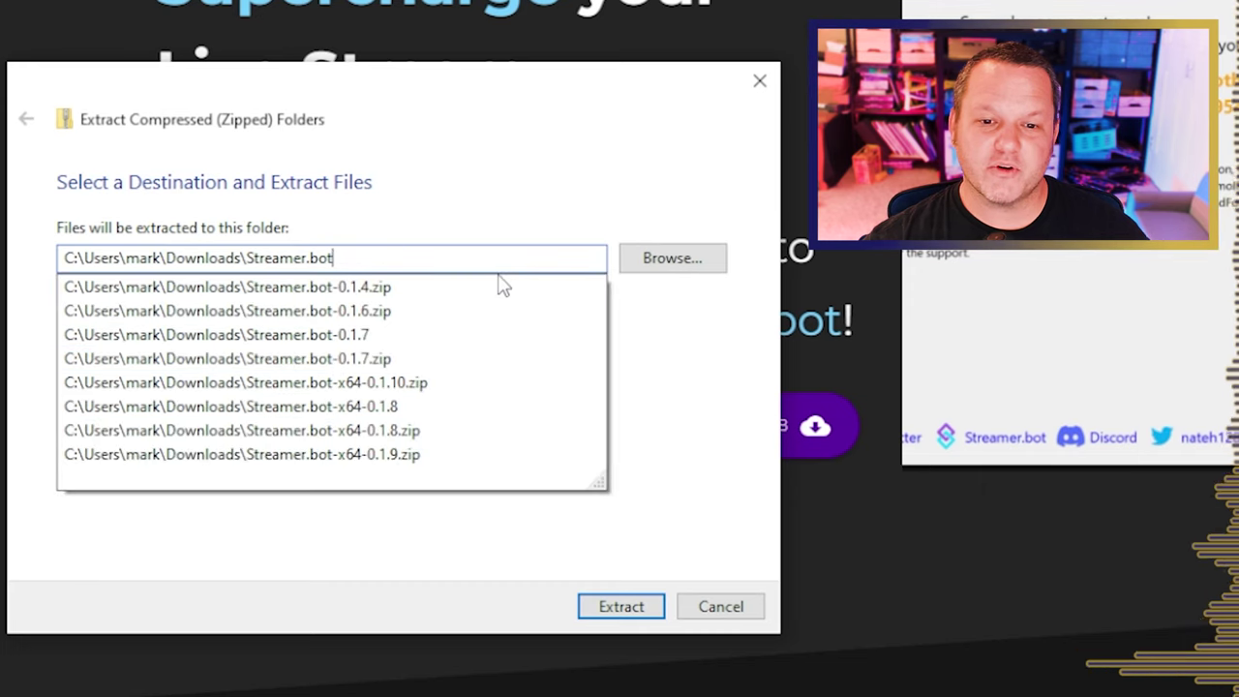
{"action": "key", "text": "Return"}
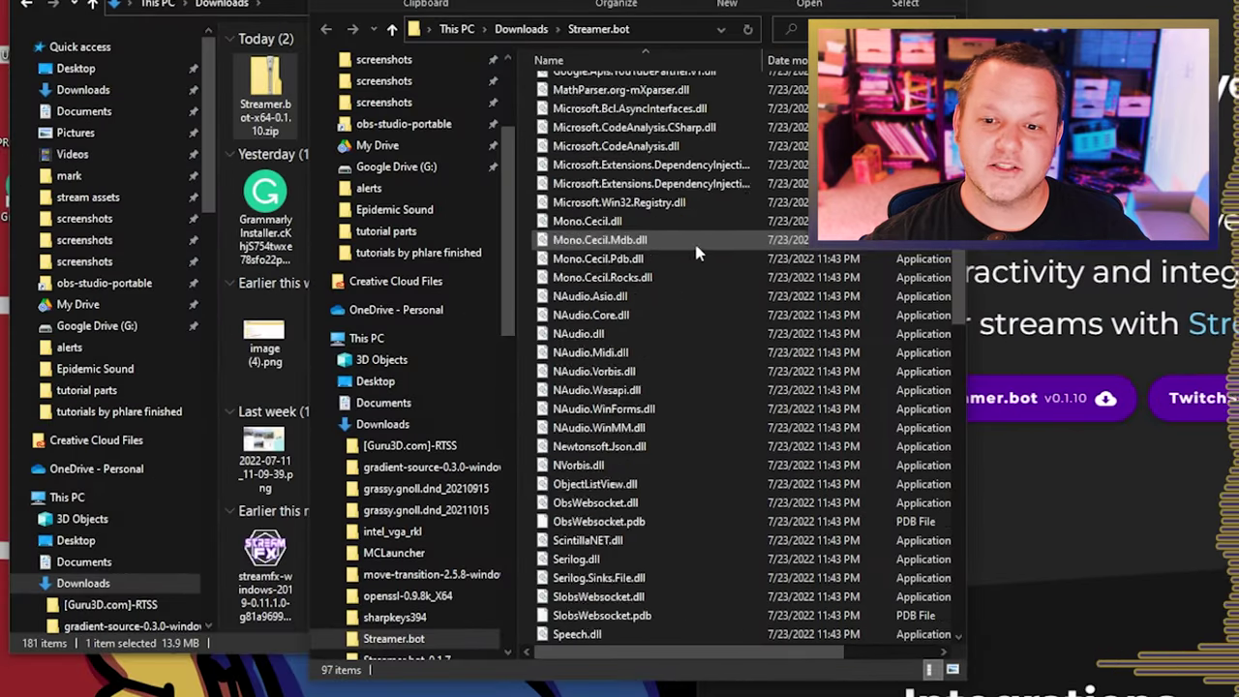
Launch Streamer.bot.exe and run it anyway past the SmartScreen warning
{"action": "scroll", "coordinate": [699, 253], "scroll_direction": "down", "scroll_amount": 10}
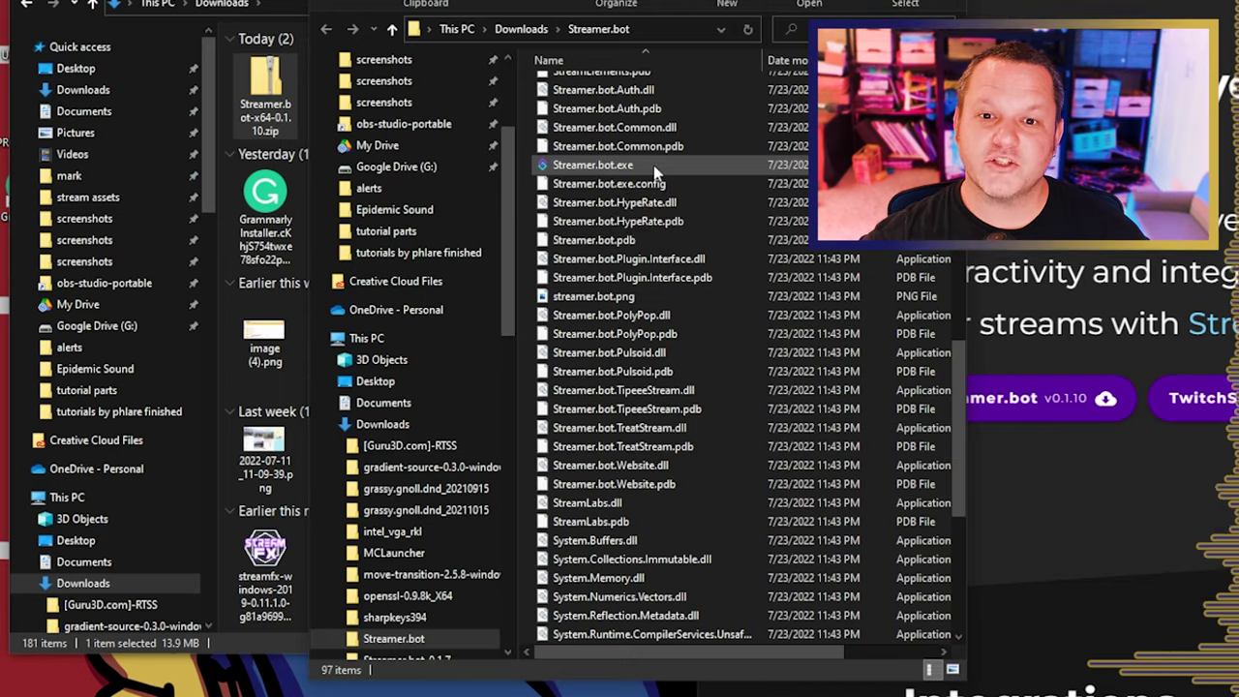
{"action": "double_click", "coordinate": [620, 166]}
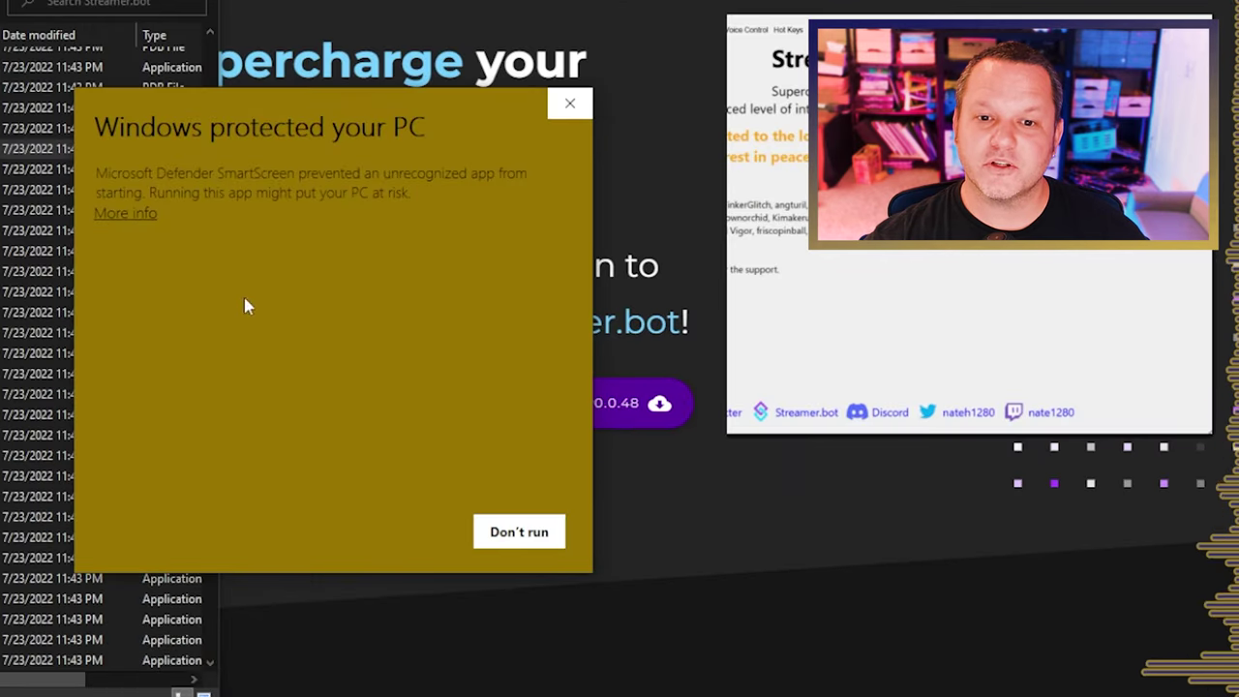
{"action": "left_click", "coordinate": [128, 214]}
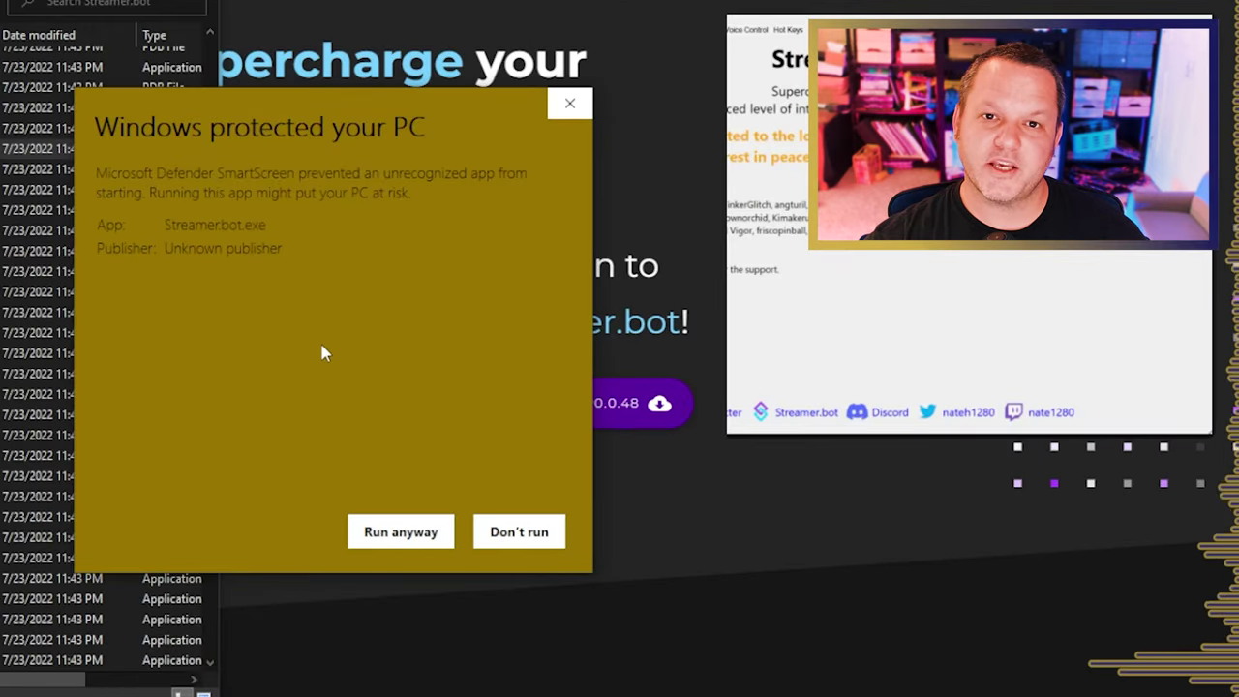
{"action": "left_click", "coordinate": [401, 534]}
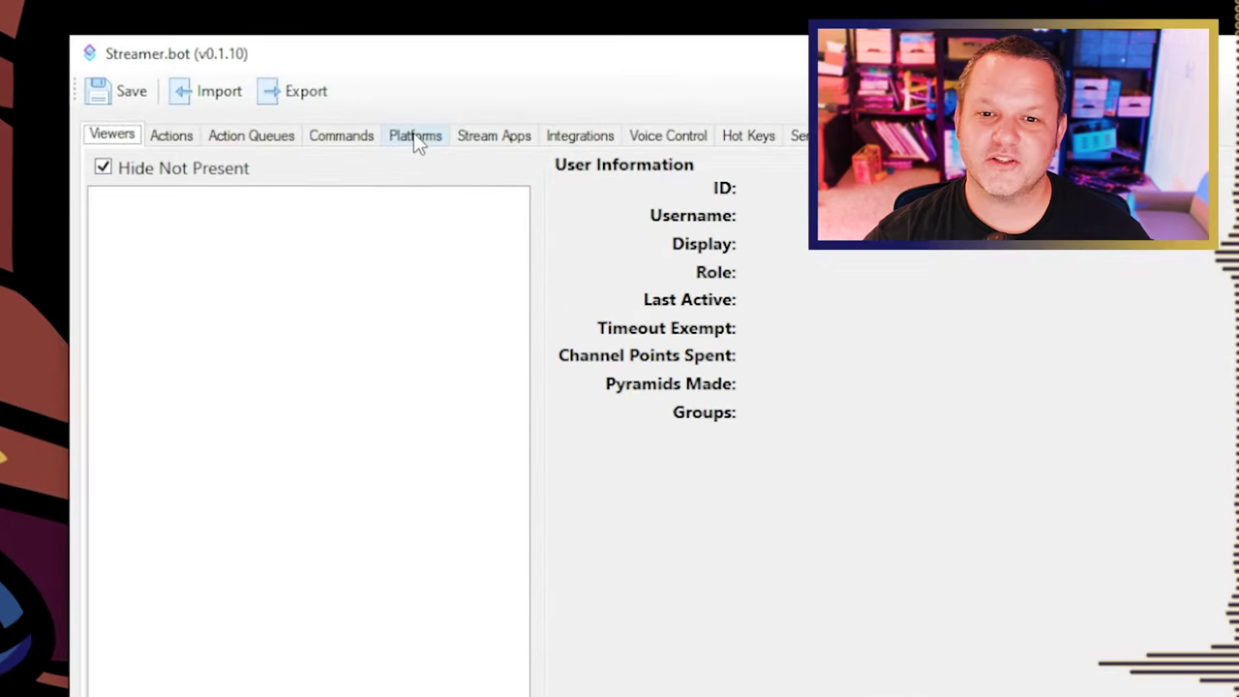
Connect and authorize the broadcaster Twitch account under Platforms > Twitch, enabling Auto Reconnect
{"action": "left_click", "coordinate": [537, 262]}
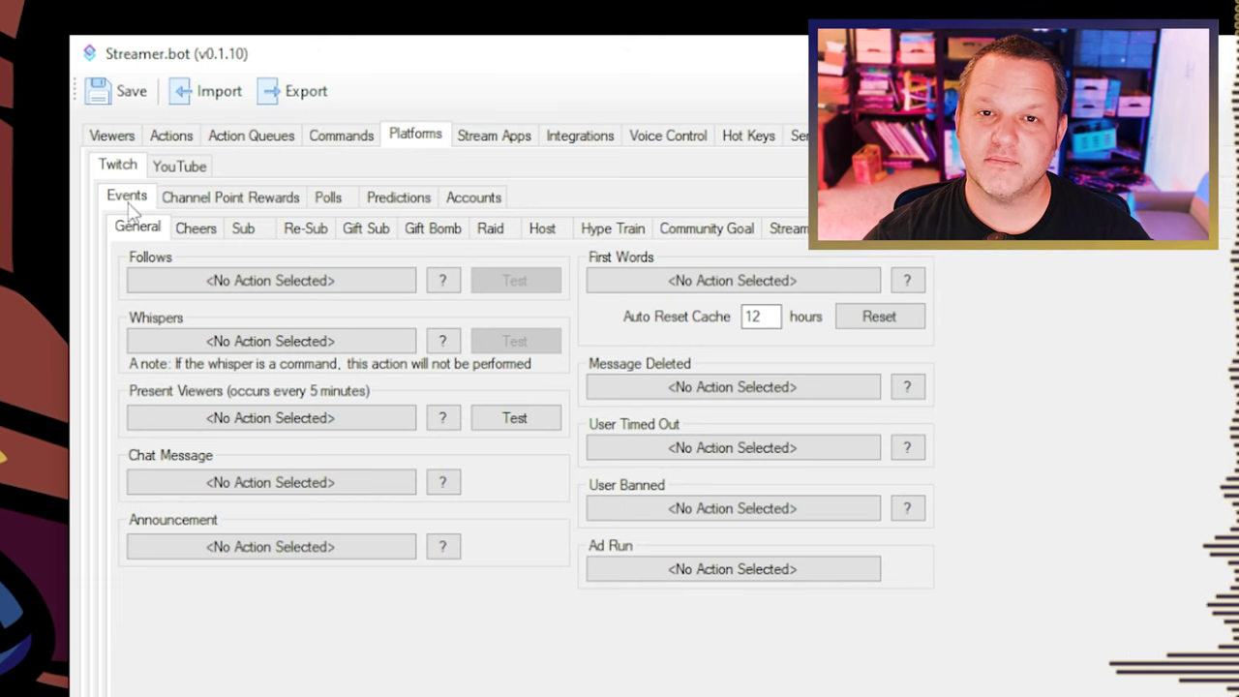
{"action": "left_click", "coordinate": [471, 200]}
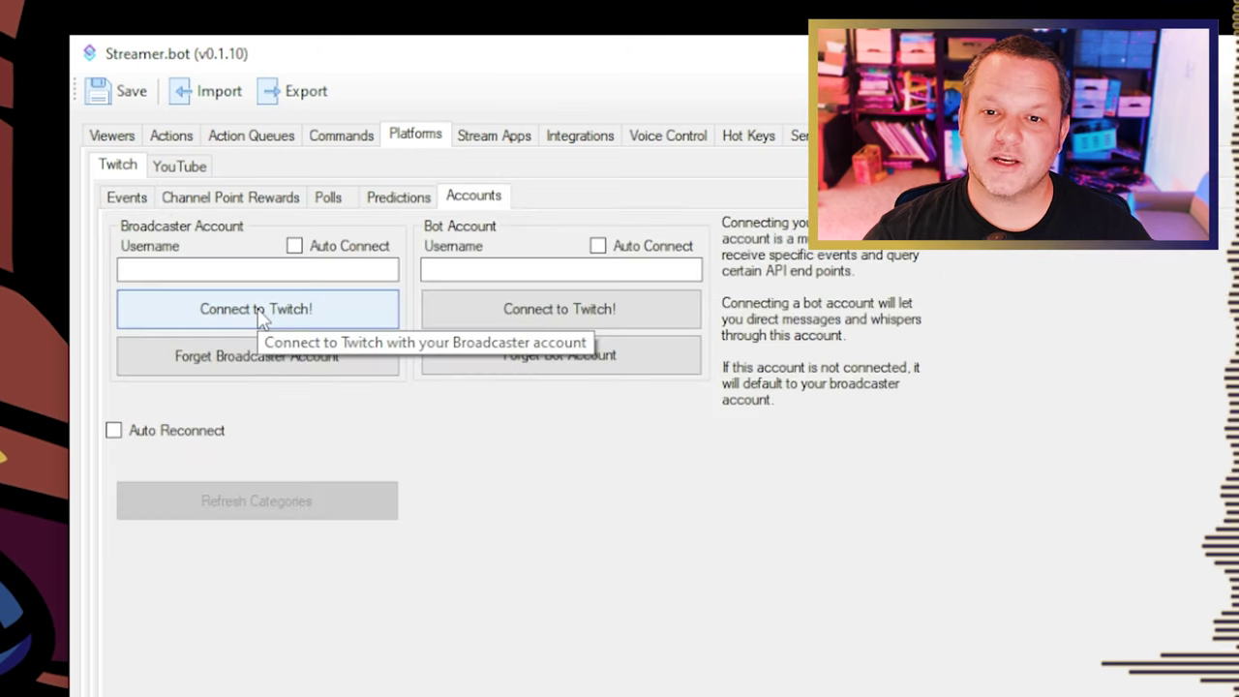
{"action": "left_click", "coordinate": [267, 320]}
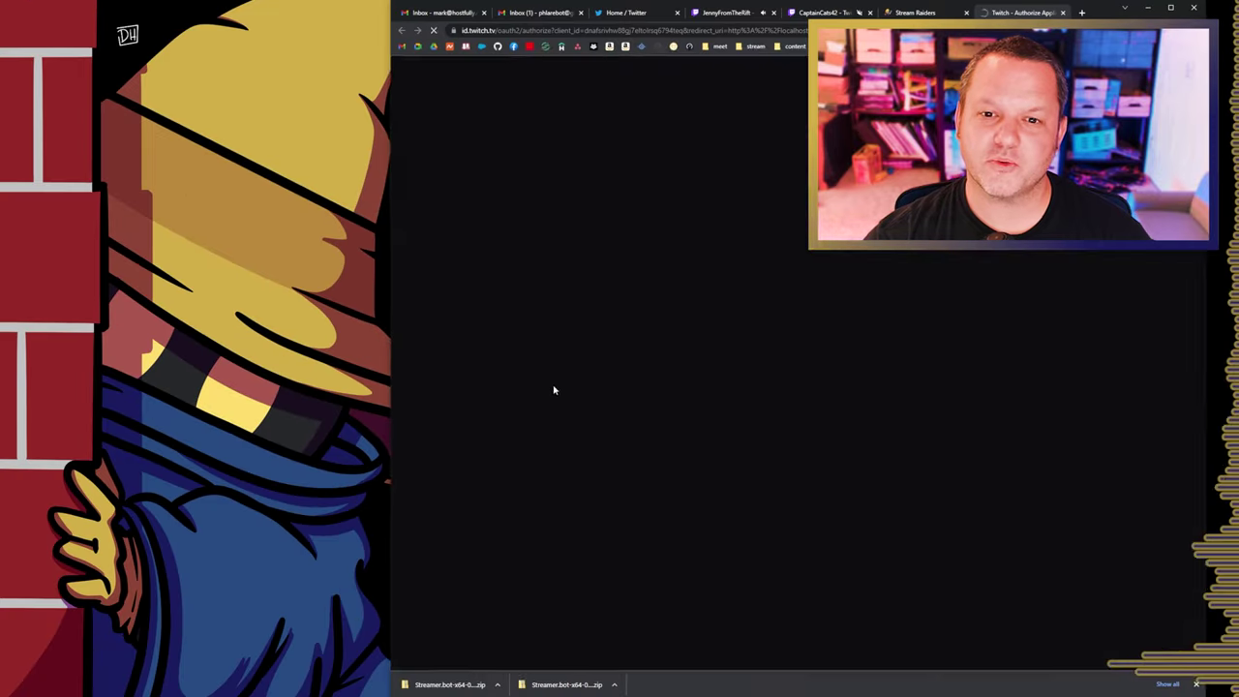
{"action": "scroll", "coordinate": [847, 372], "scroll_direction": "up", "scroll_amount": 10}
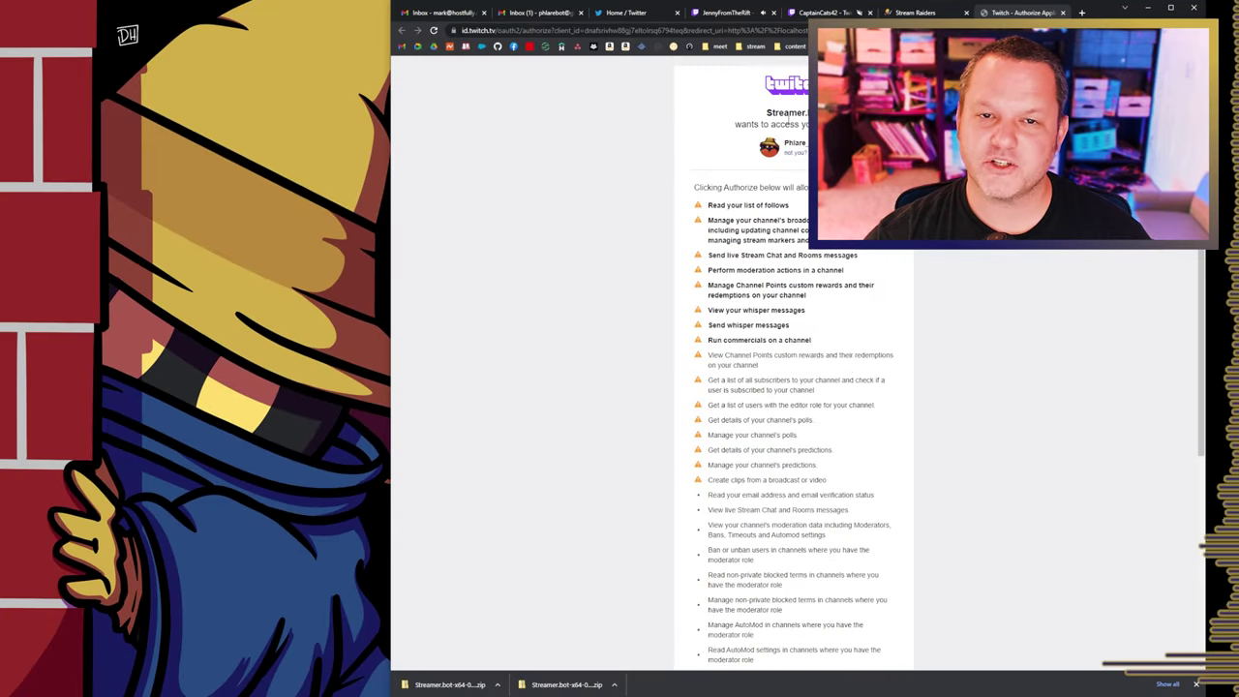
{"action": "scroll", "coordinate": [847, 372], "scroll_direction": "down", "scroll_amount": 5}
{"action": "scroll", "coordinate": [775, 619], "scroll_direction": "down", "scroll_amount": 2}
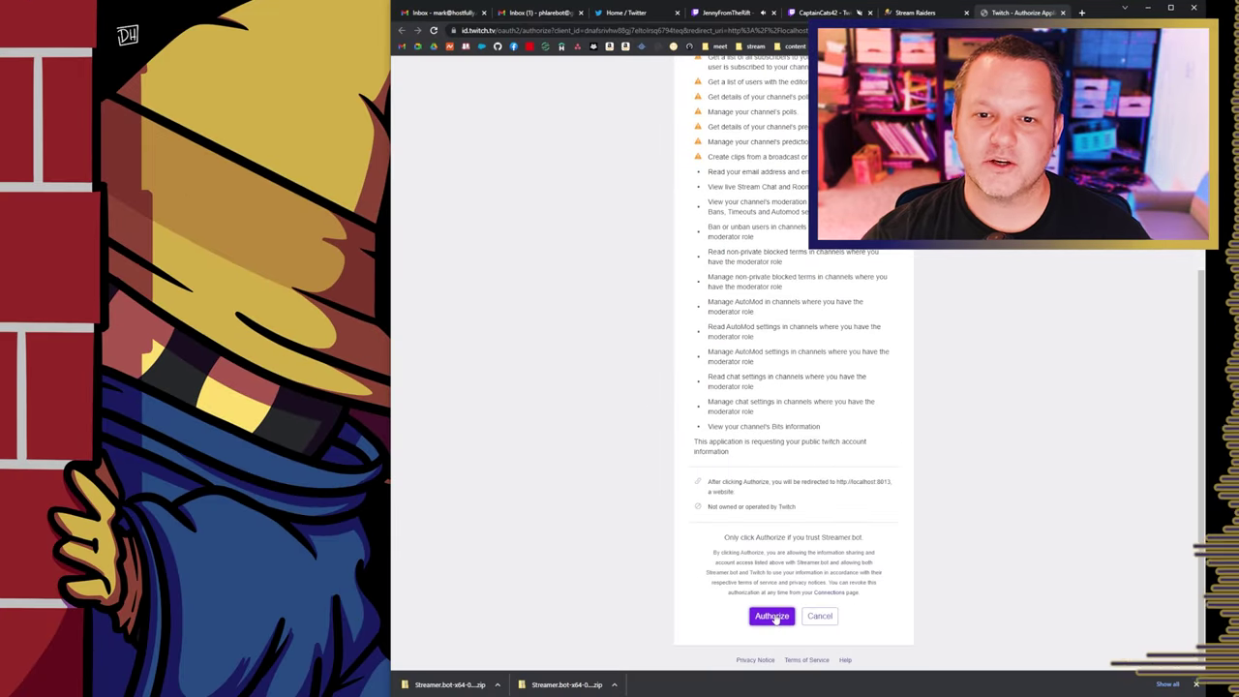
{"action": "left_click", "coordinate": [772, 617]}
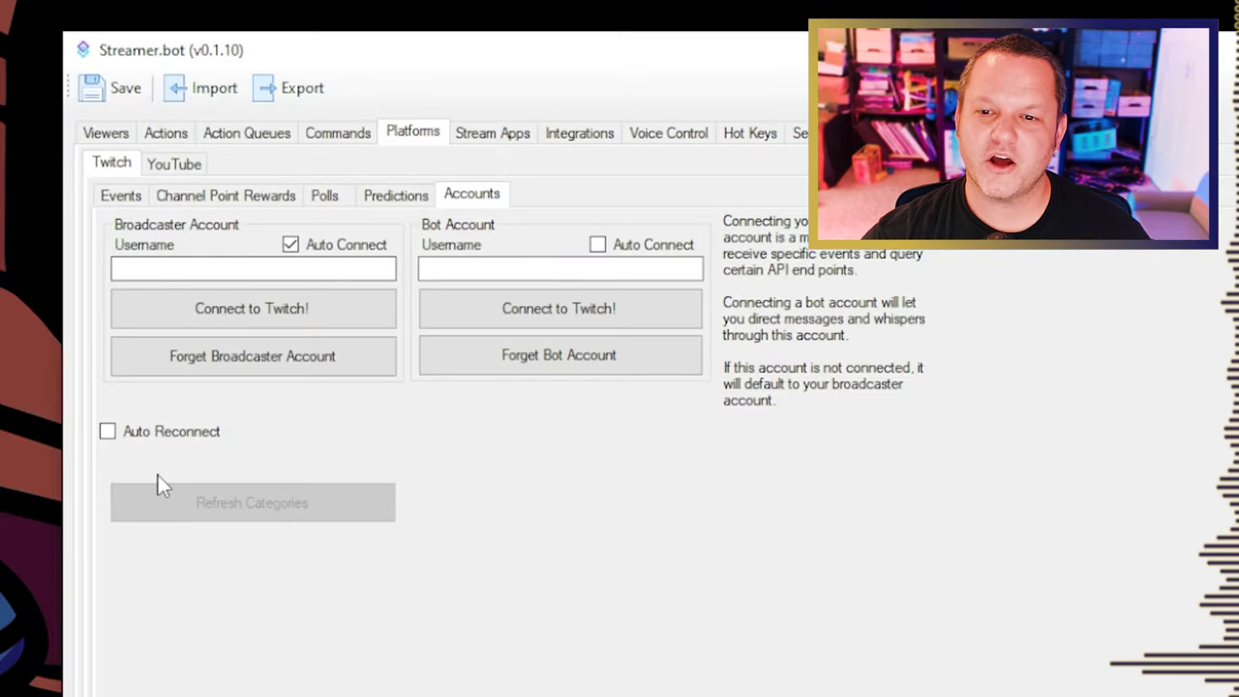
{"action": "left_click", "coordinate": [108, 431]}
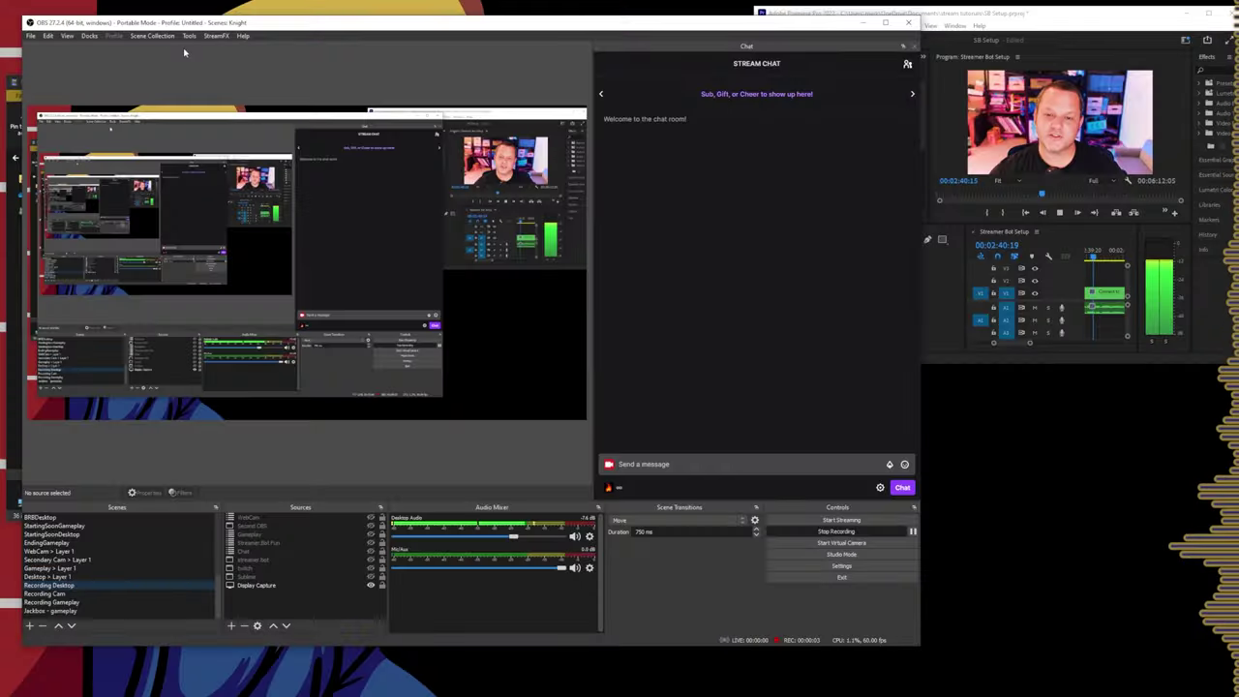
Verify OBS WebSockets Server is on port 4444 with authentication, then return to Streamer.bot
{"action": "left_click", "coordinate": [192, 36]}
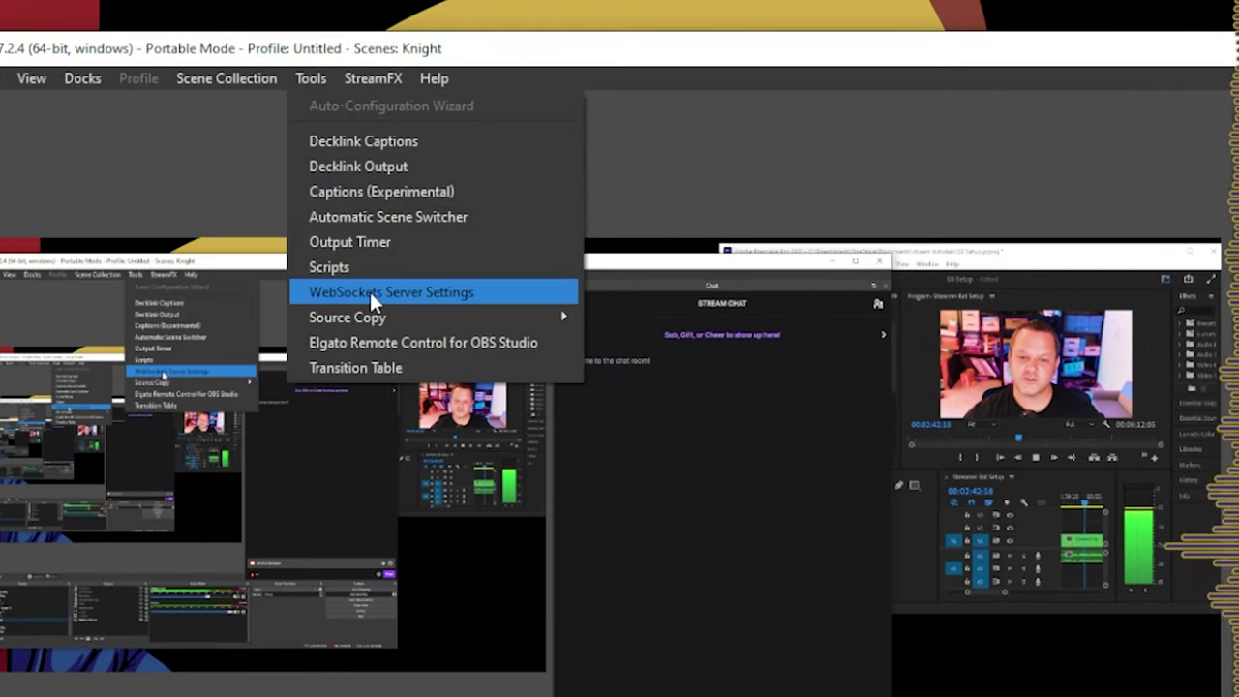
{"action": "left_click", "coordinate": [214, 135]}
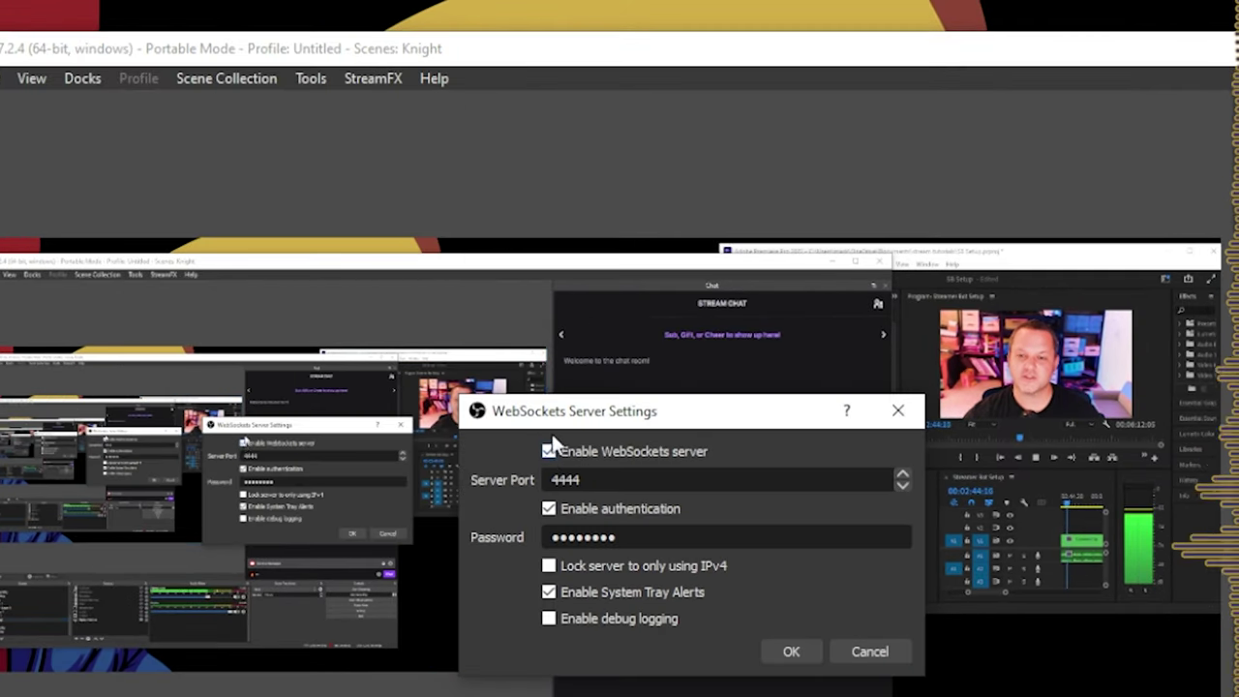
{"action": "left_click_drag", "start_coordinate": [552, 480], "coordinate": [619, 481]}
{"action": "left_click", "coordinate": [666, 476]}
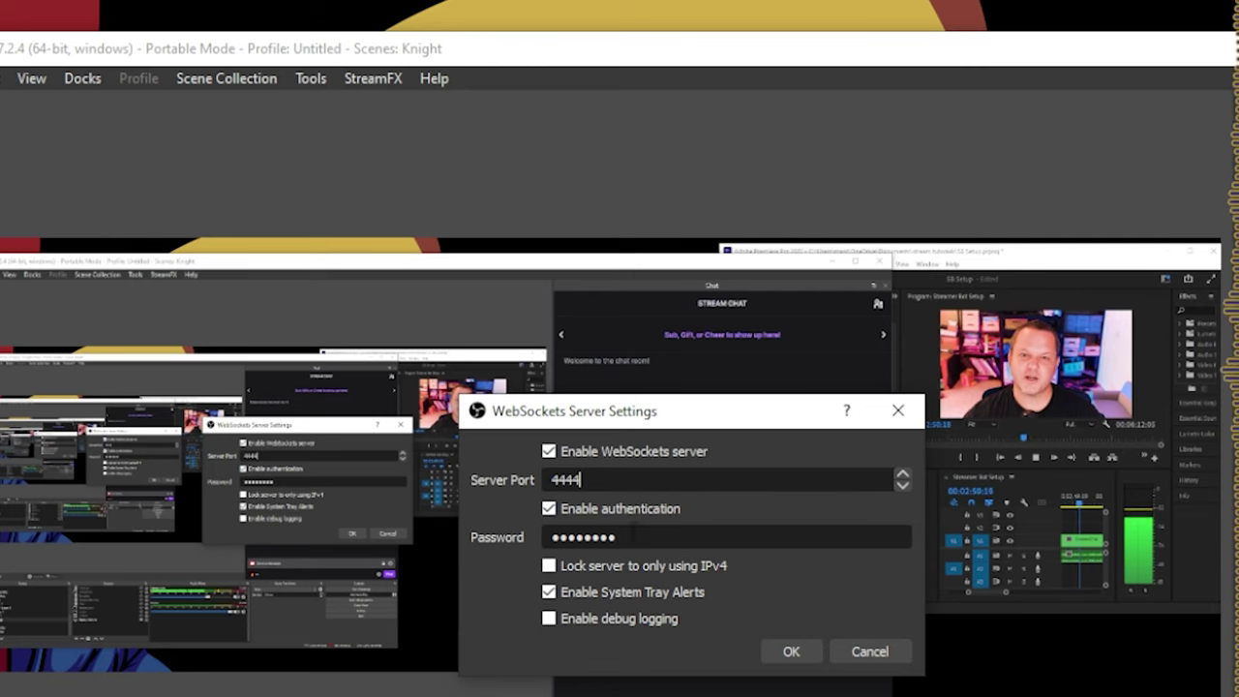
{"action": "left_click", "coordinate": [787, 655]}
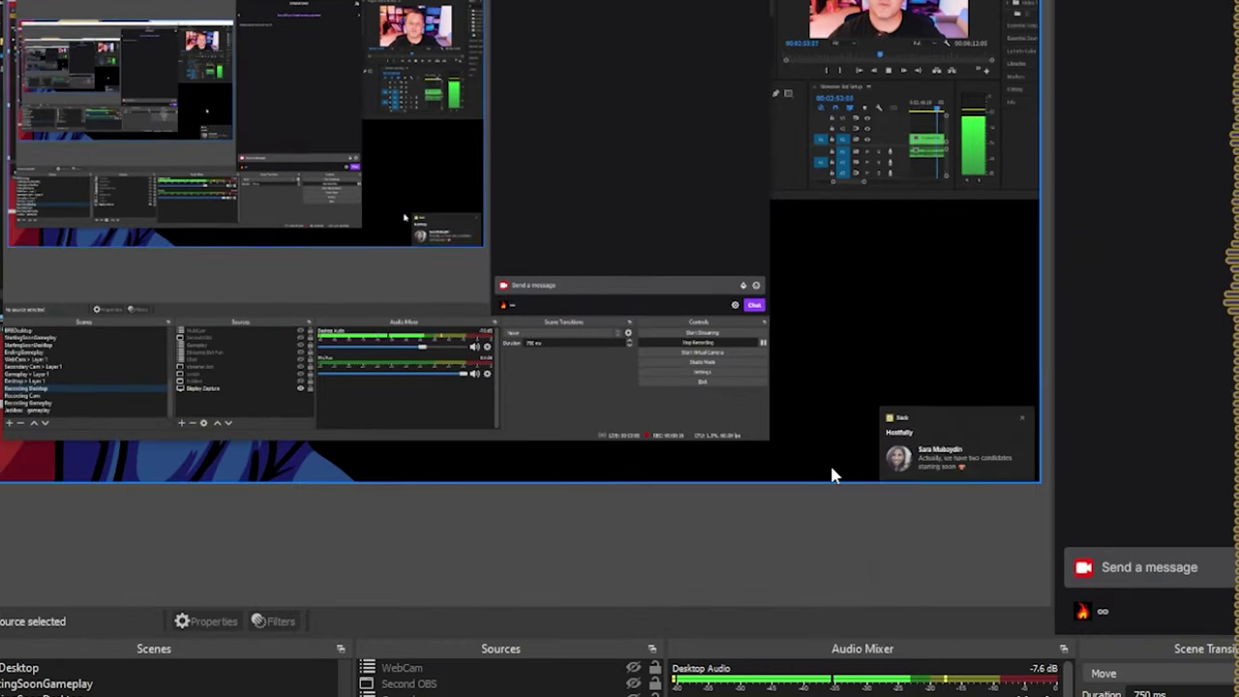
{"action": "key", "text": "alt+Tab"}
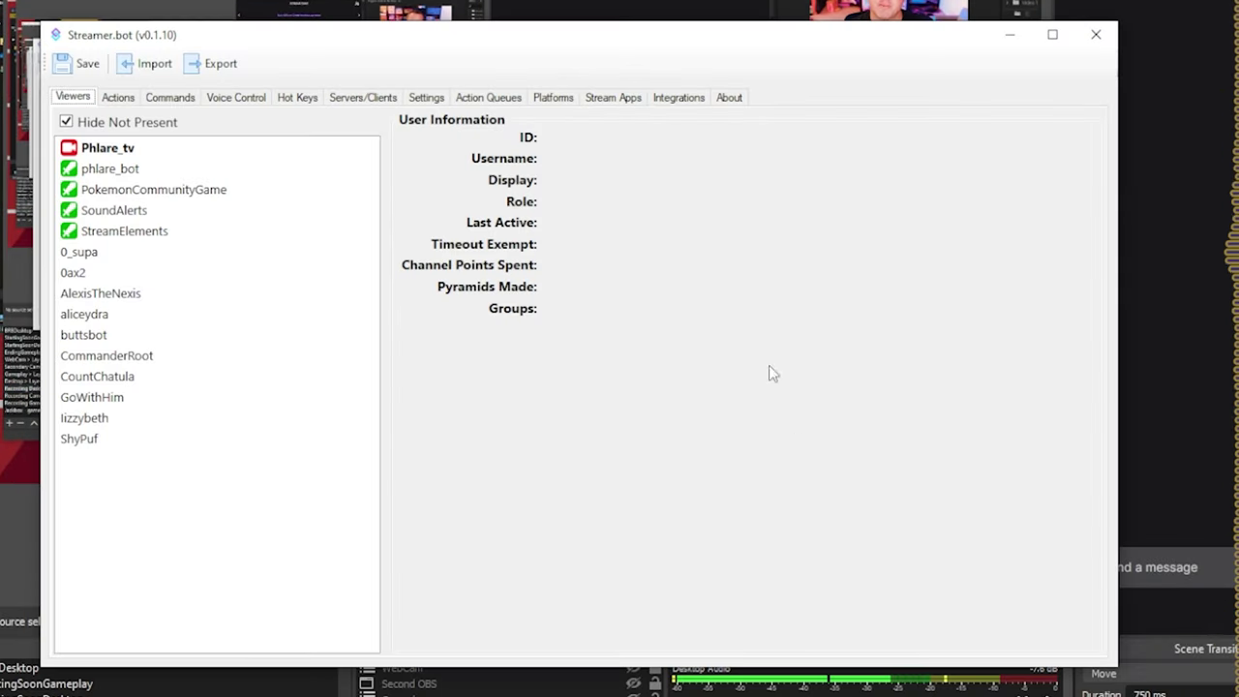
Add an OBS connection to 127.0.0.1:4444 with password, Auto Connect and Reconnect enabled
{"action": "left_click", "coordinate": [613, 98]}
{"action": "right_click", "coordinate": [123, 254]}
{"action": "left_click", "coordinate": [152, 252]}
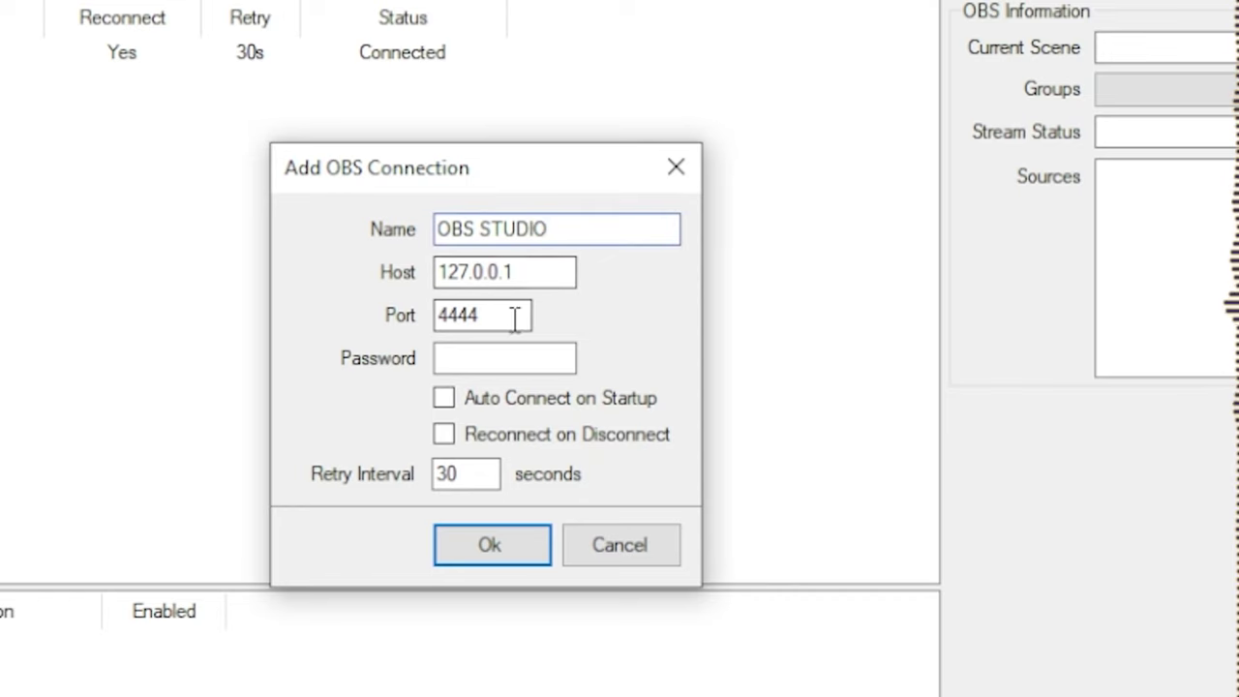
{"action": "left_click_drag", "start_coordinate": [527, 321], "coordinate": [376, 314]}
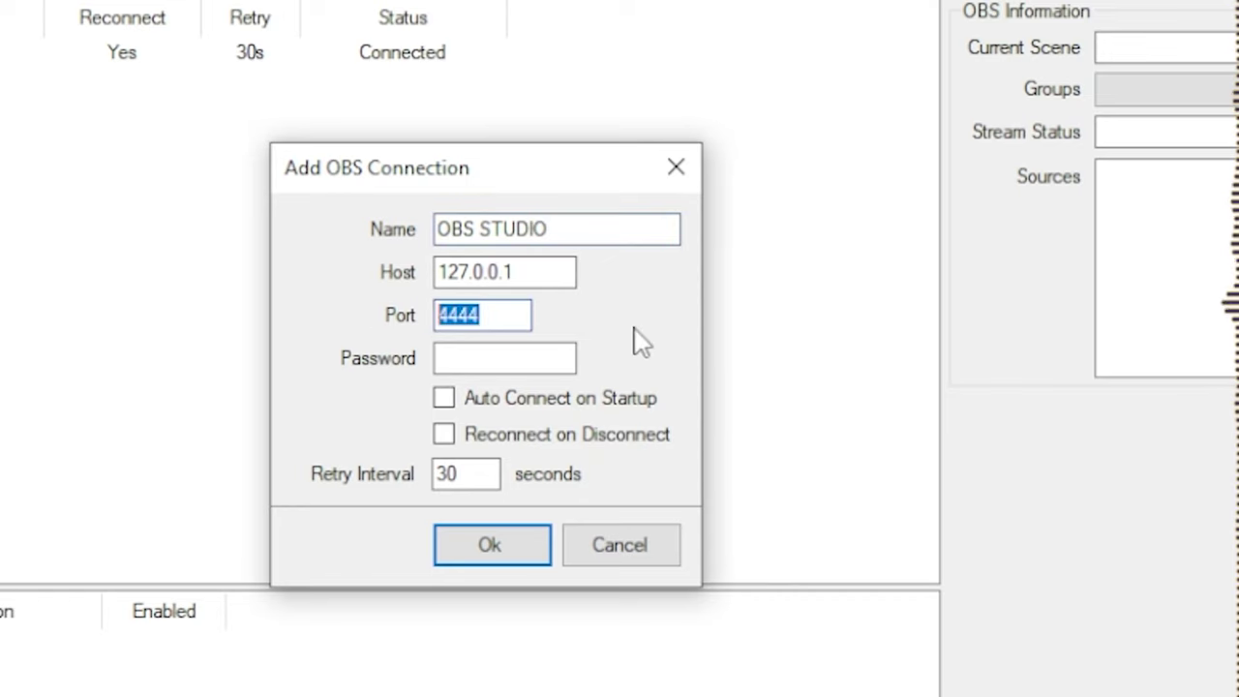
{"action": "left_click", "coordinate": [517, 323]}
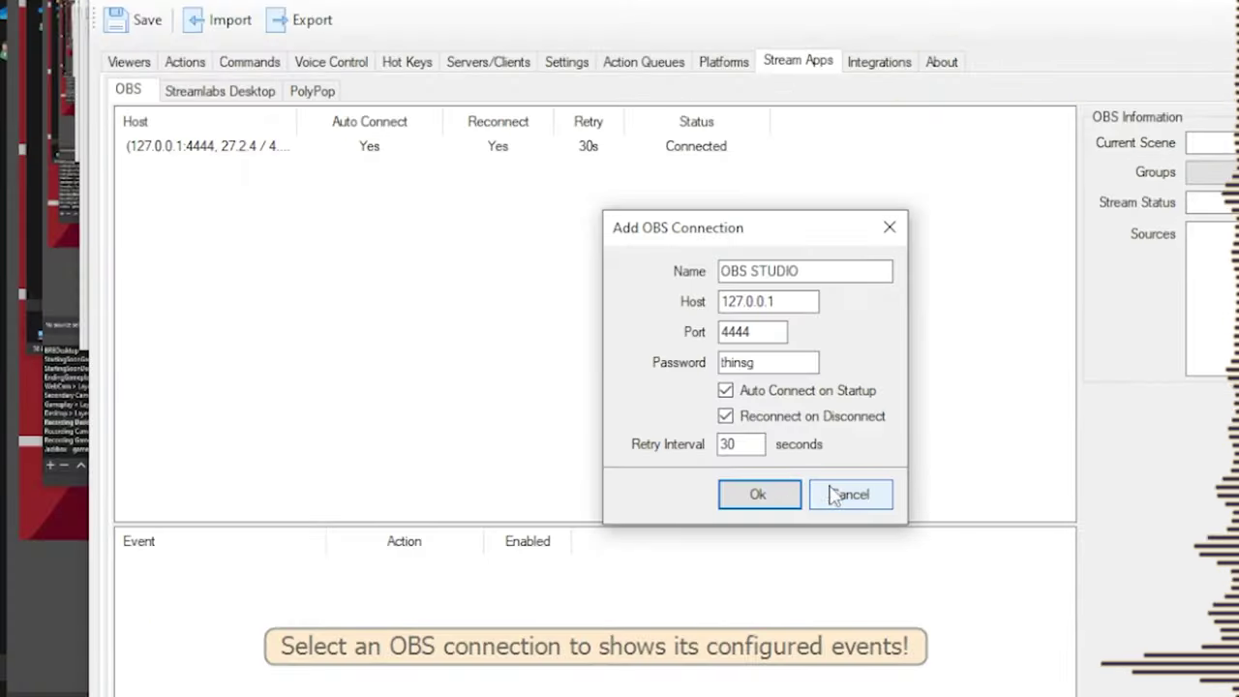
{"action": "left_click", "coordinate": [610, 548]}
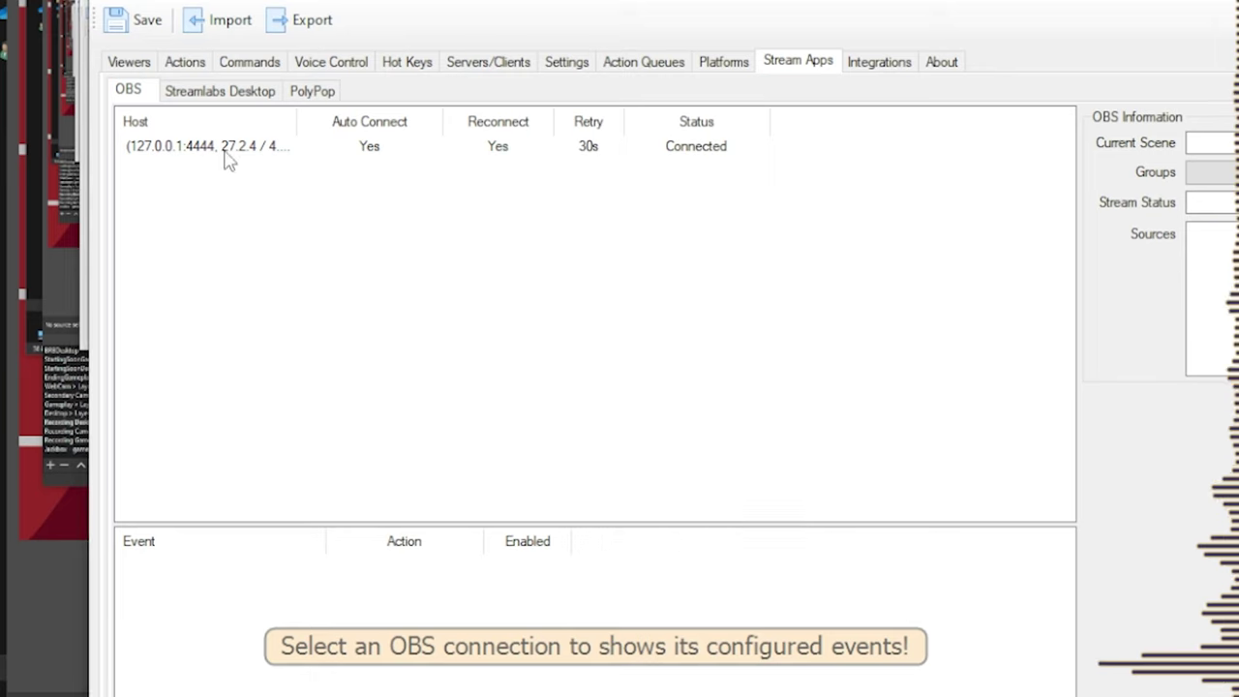
{"action": "right_click", "coordinate": [224, 160]}
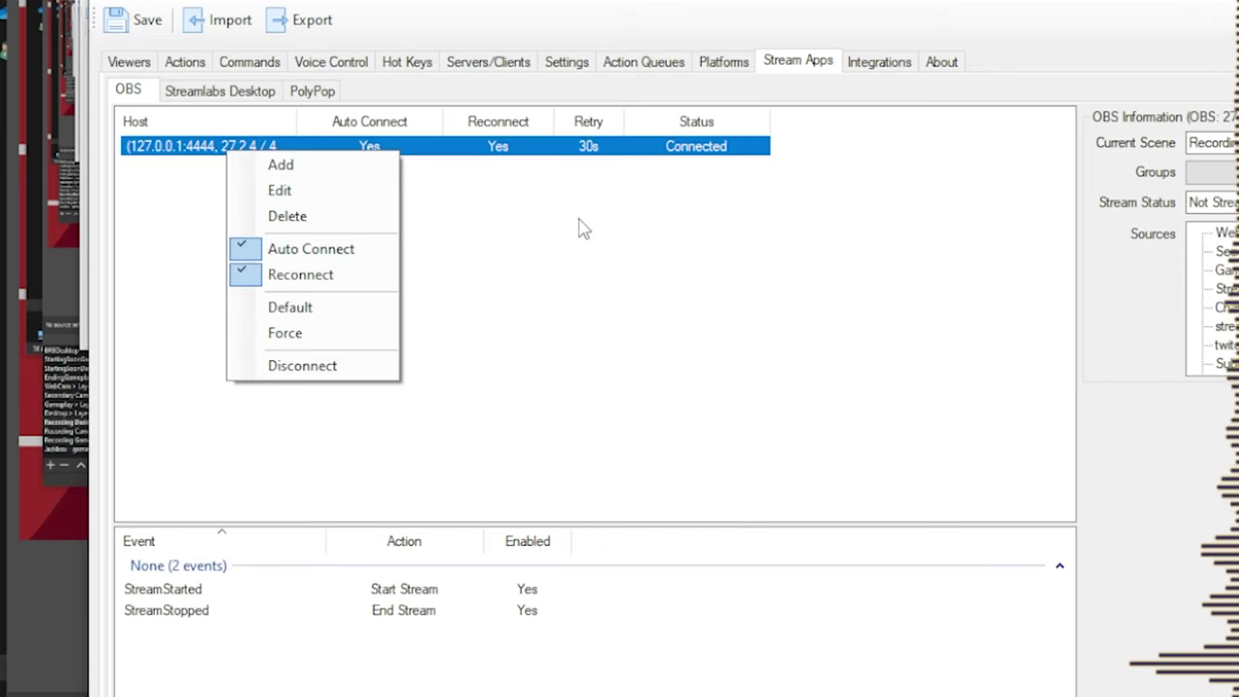
Dismiss the OBS connection context menu
{"action": "left_click", "coordinate": [577, 275]}
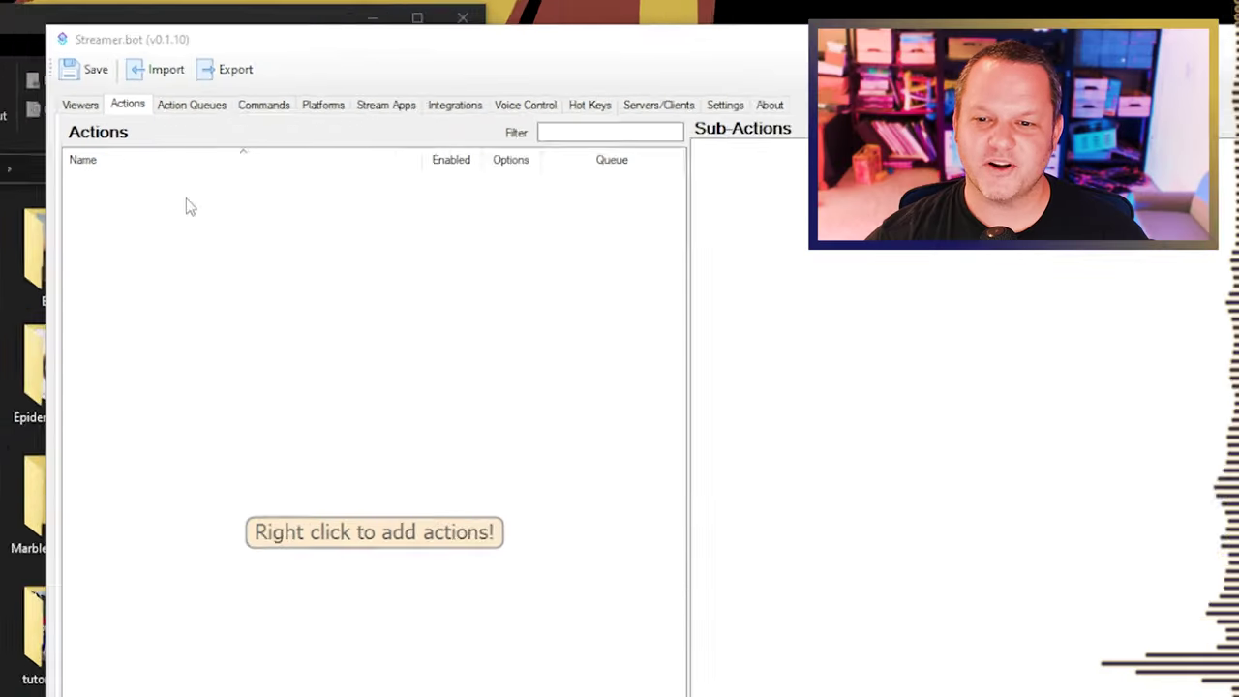
Create a new action named 'discord invite'
{"action": "right_click", "coordinate": [140, 226]}
{"action": "left_click", "coordinate": [167, 237]}
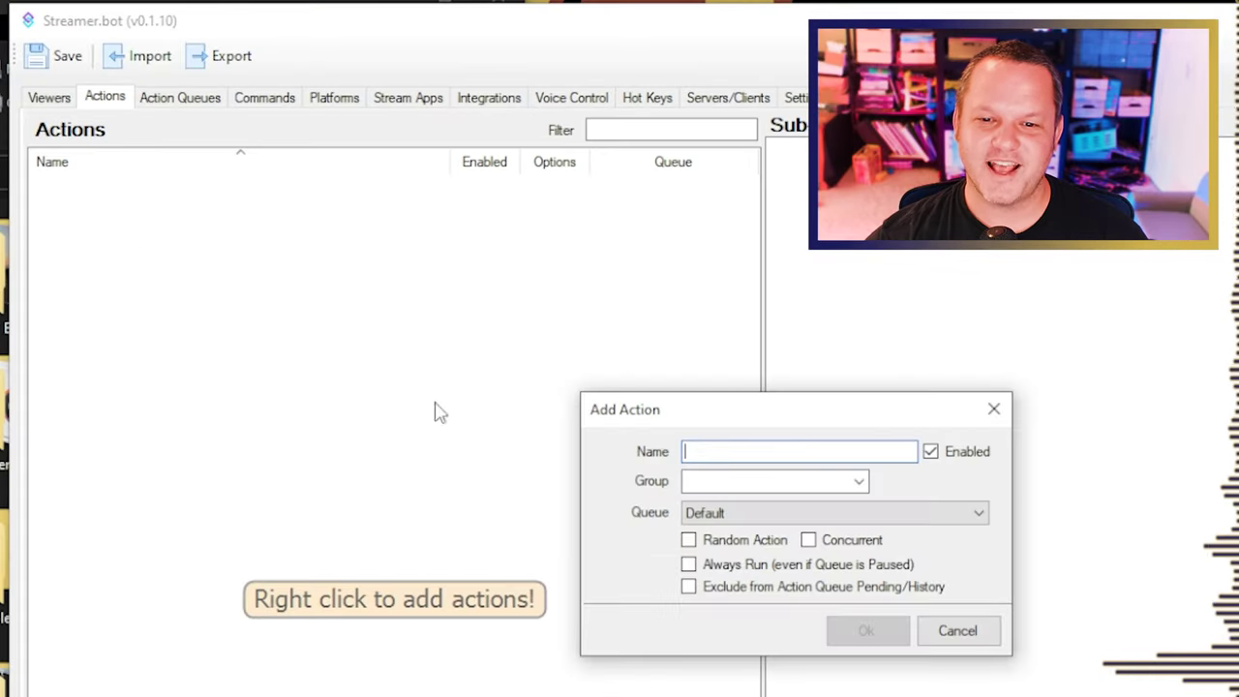
{"action": "type", "text": "discord invite"}
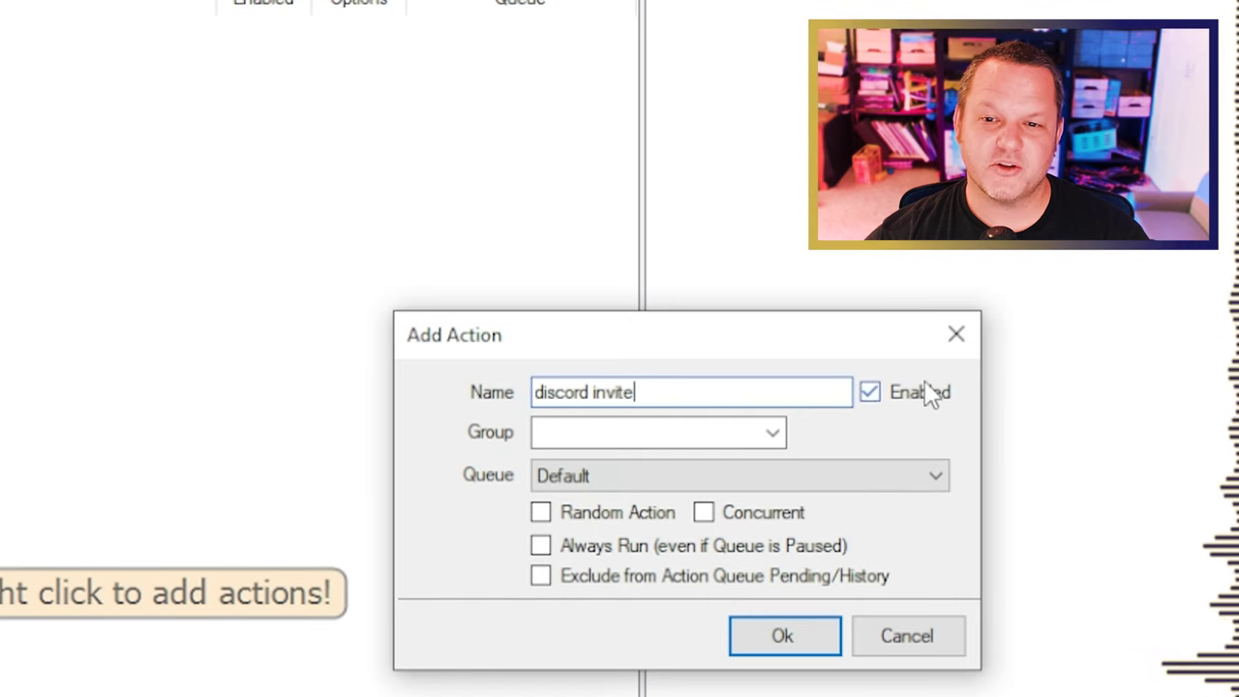
{"action": "left_click", "coordinate": [803, 648]}
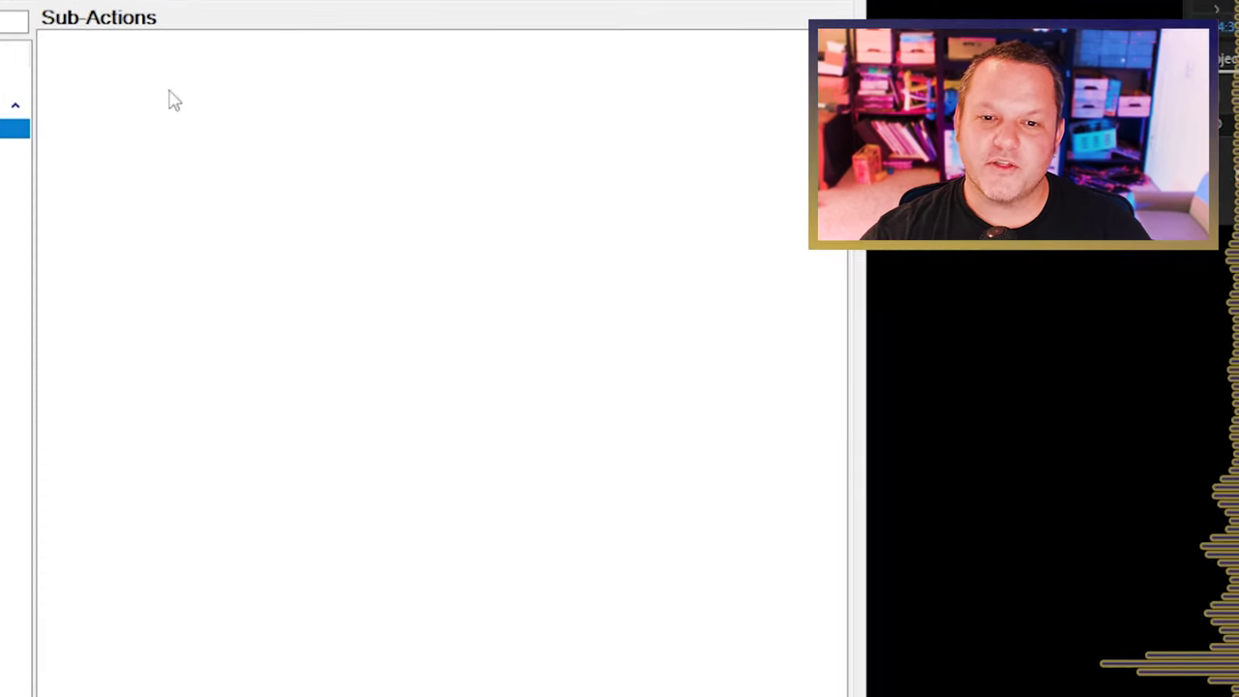
Add a Twitch Send Message sub-action from Bot posting 'Join my discord! here's the link' with the invite URL
{"action": "right_click", "coordinate": [159, 69]}
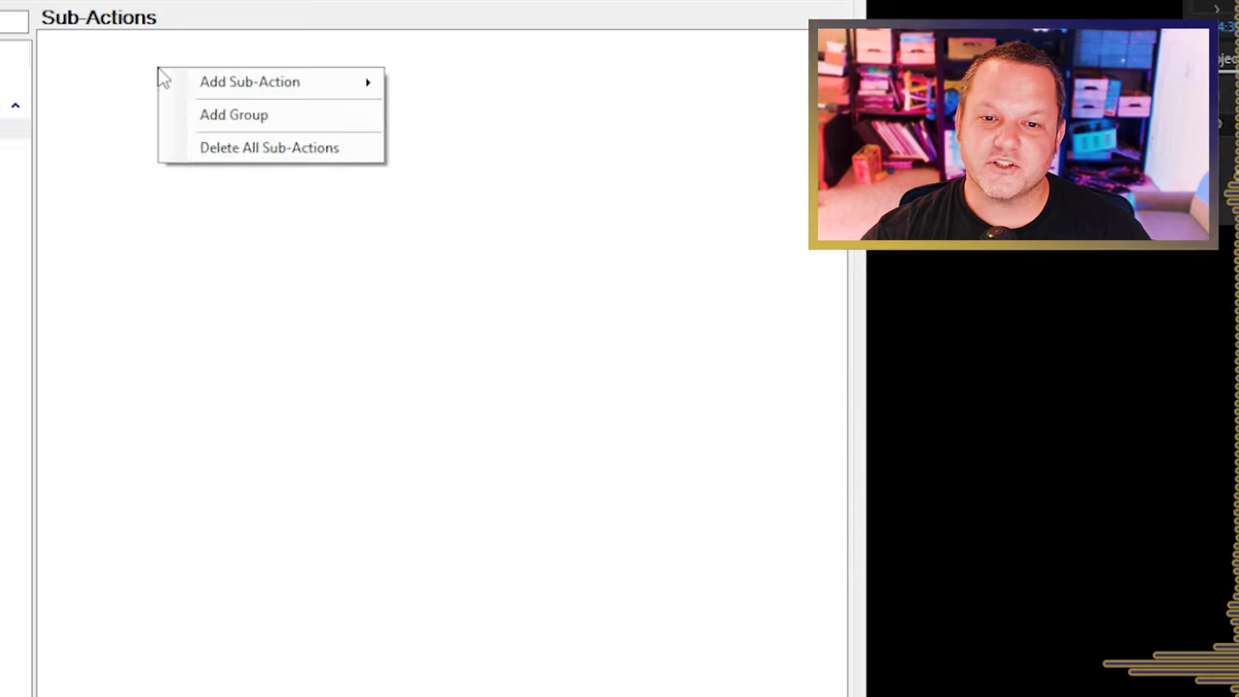
{"action": "left_click", "coordinate": [65, 100]}
{"action": "right_click", "coordinate": [116, 64]}
{"action": "mouse_move", "coordinate": [275, 86]}
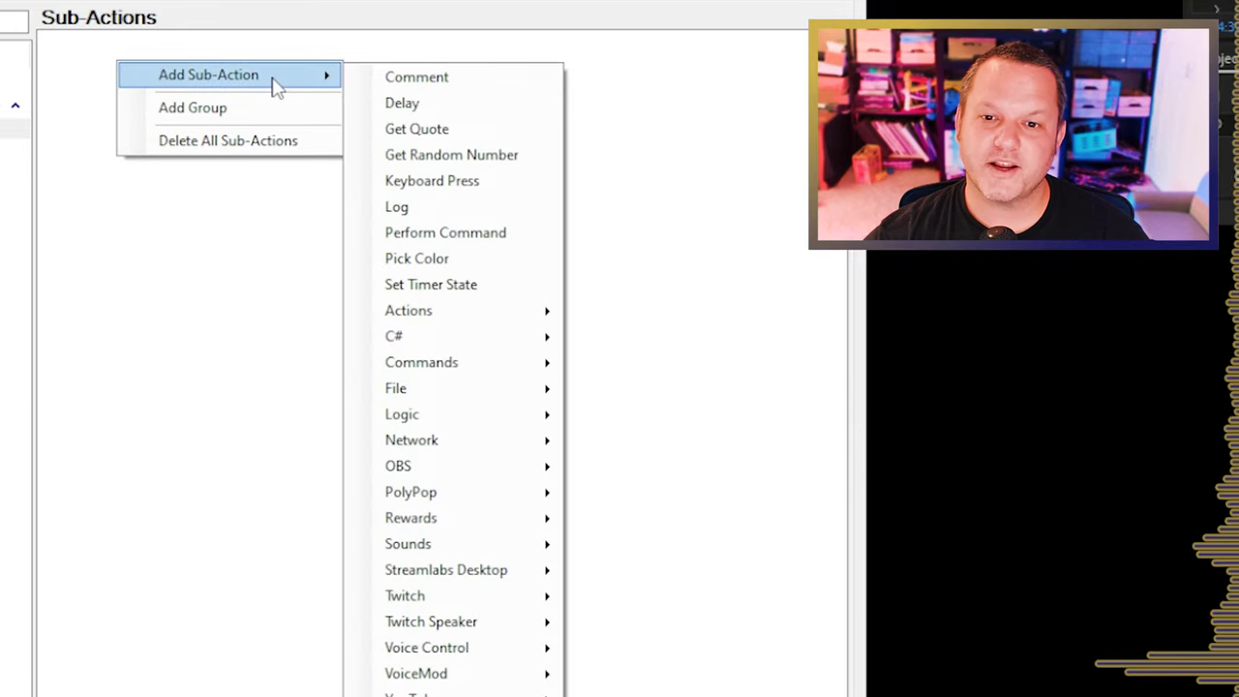
{"action": "mouse_move", "coordinate": [440, 606]}
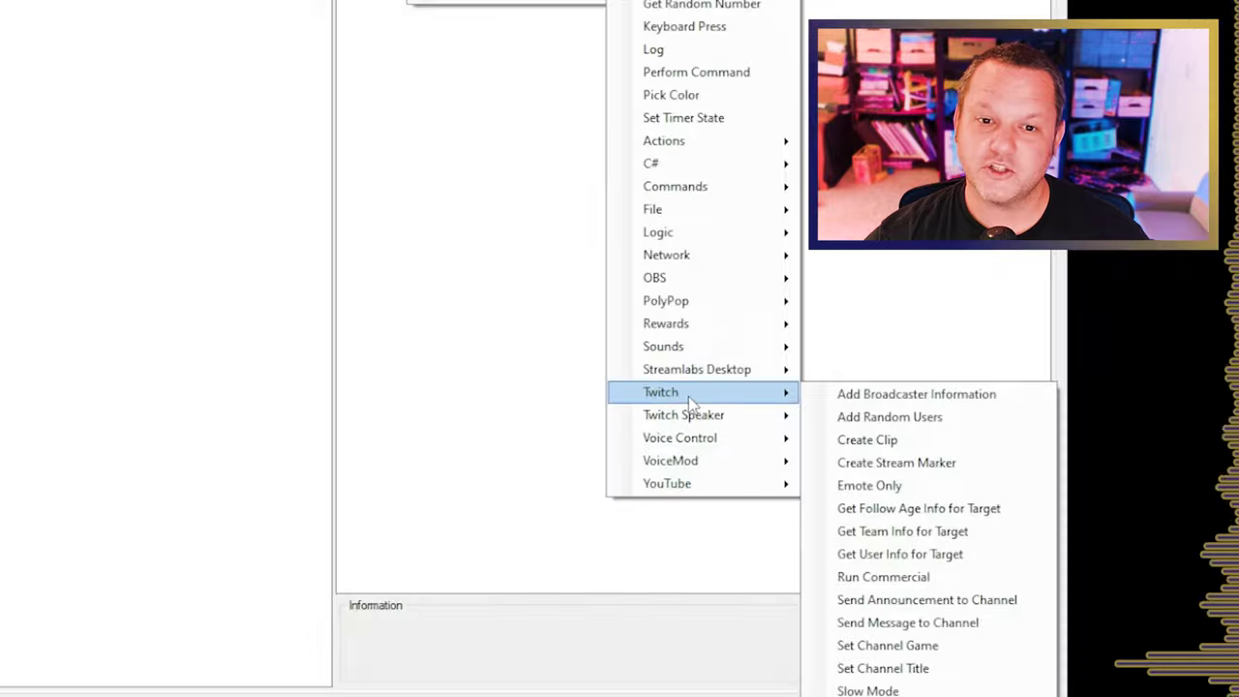
{"action": "left_click", "coordinate": [960, 627]}
{"action": "left_click", "coordinate": [354, 164]}
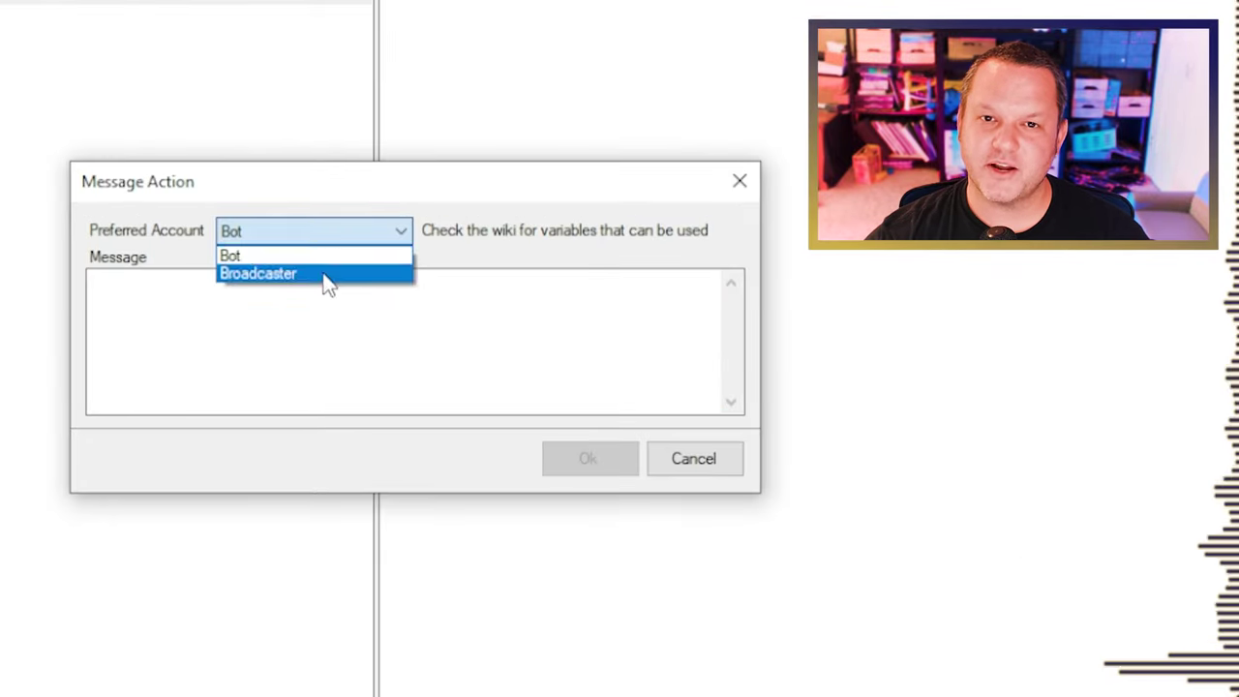
{"action": "left_click", "coordinate": [311, 257]}
{"action": "left_click", "coordinate": [282, 274]}
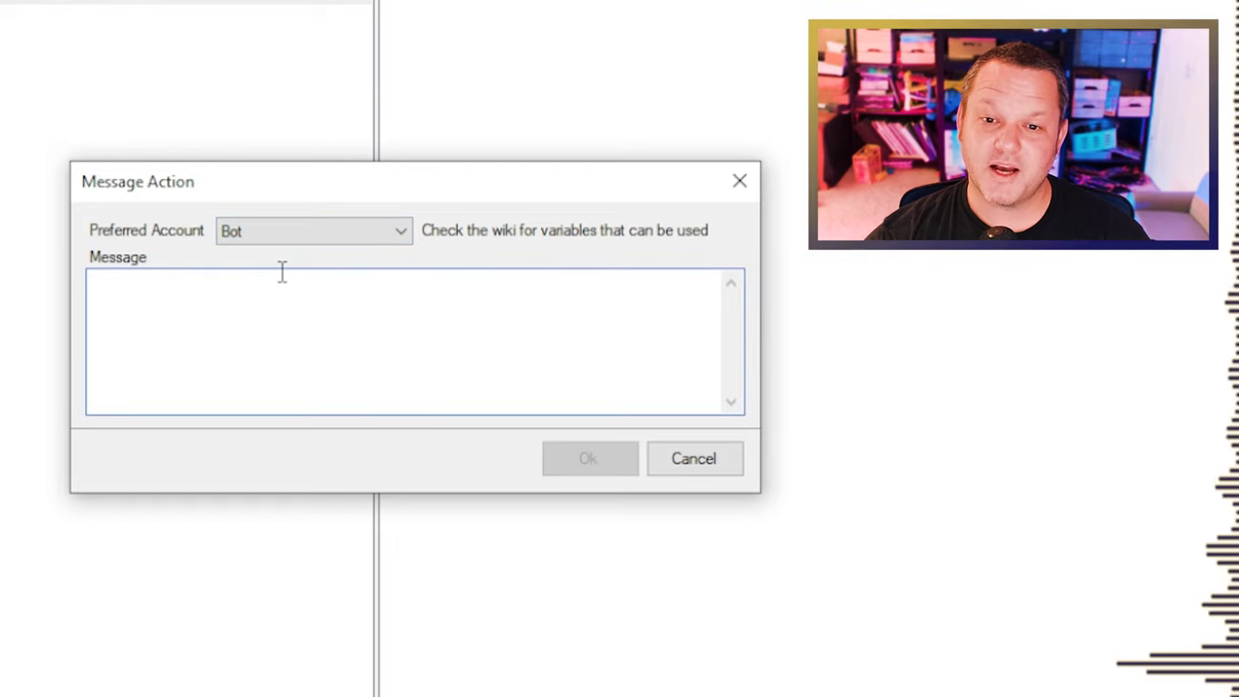
{"action": "type", "text": "Join my discord! here's the link"}
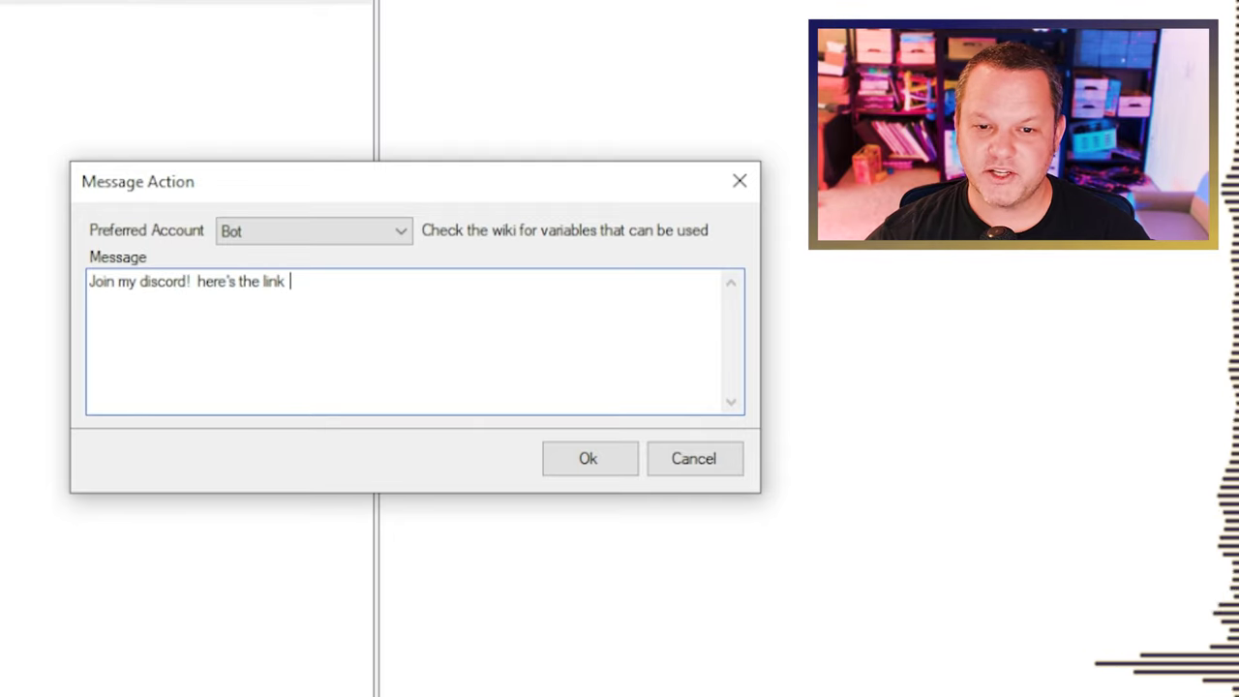
{"action": "type", "text": "https://discord.gg/aevtVaSBpN"}
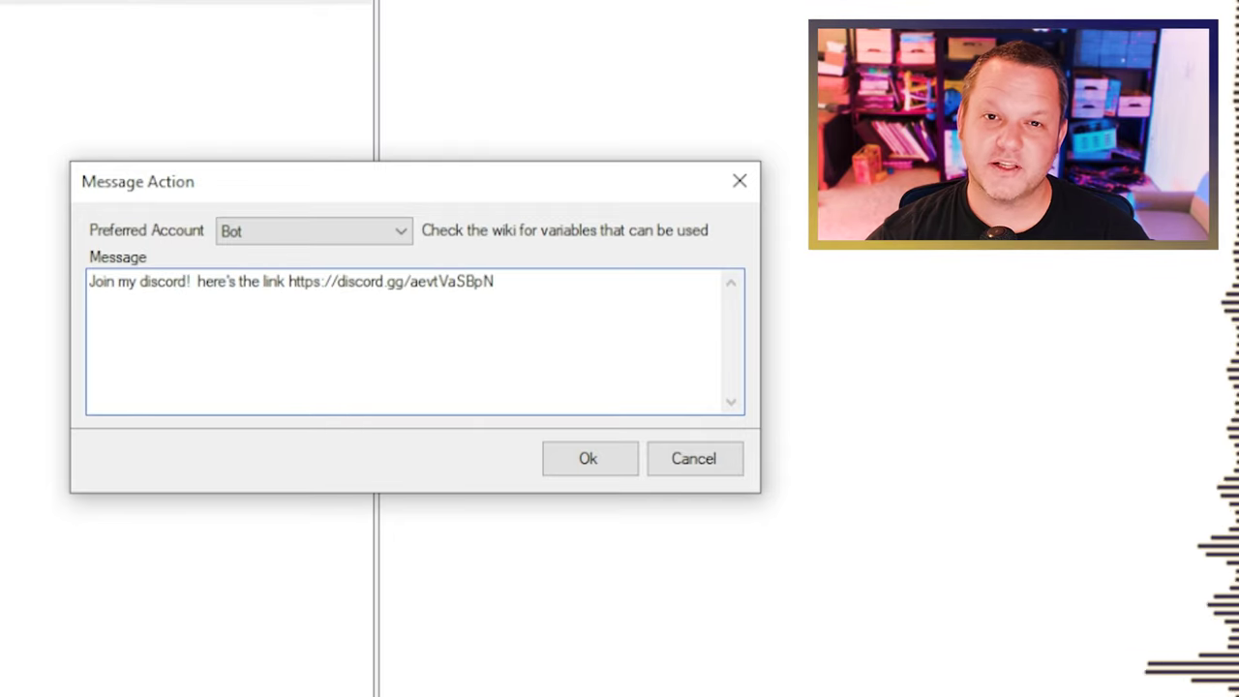
{"action": "left_click", "coordinate": [633, 473]}
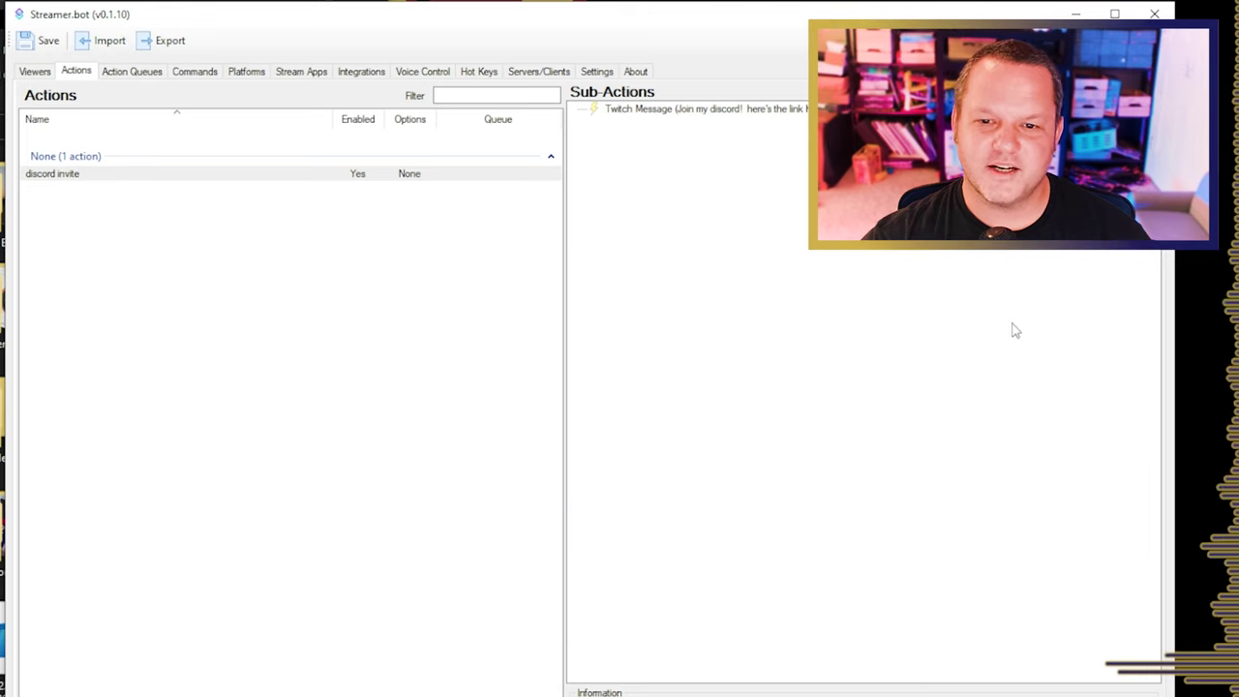
{"action": "left_click", "coordinate": [198, 72]}
Create a !discord command matching at Start that runs 'discord invite', then test it in Twitch chat
{"action": "right_click", "coordinate": [184, 226]}
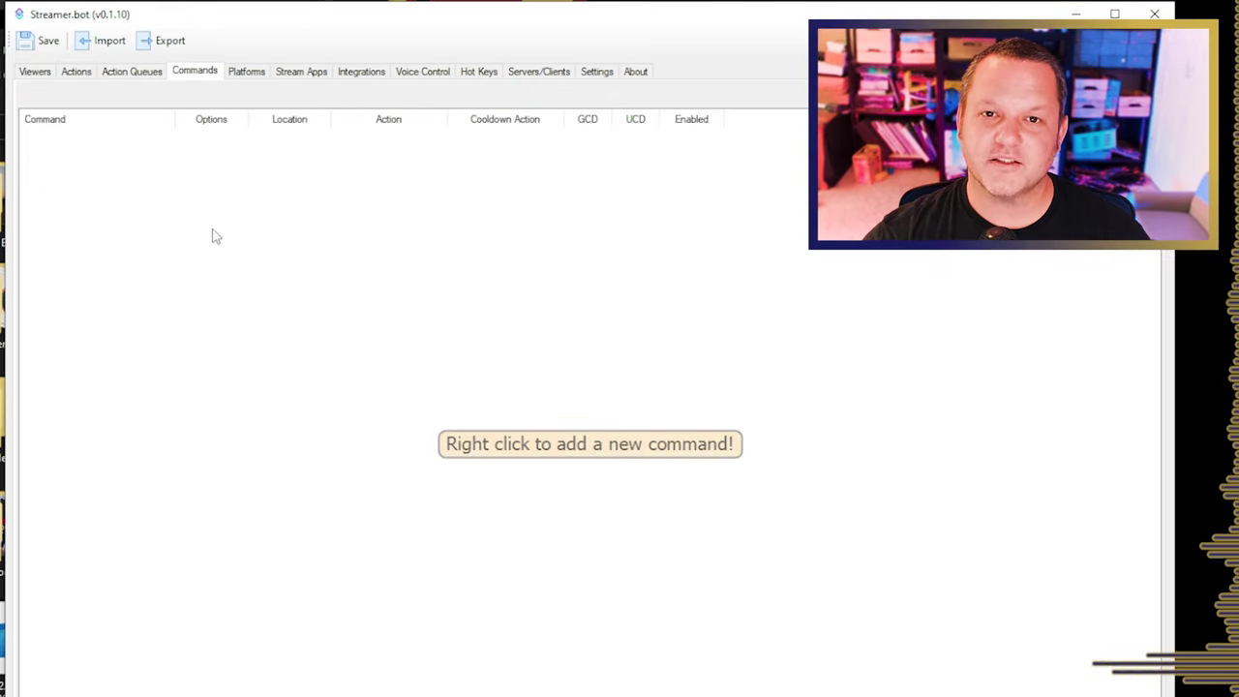
{"action": "left_click", "coordinate": [217, 232]}
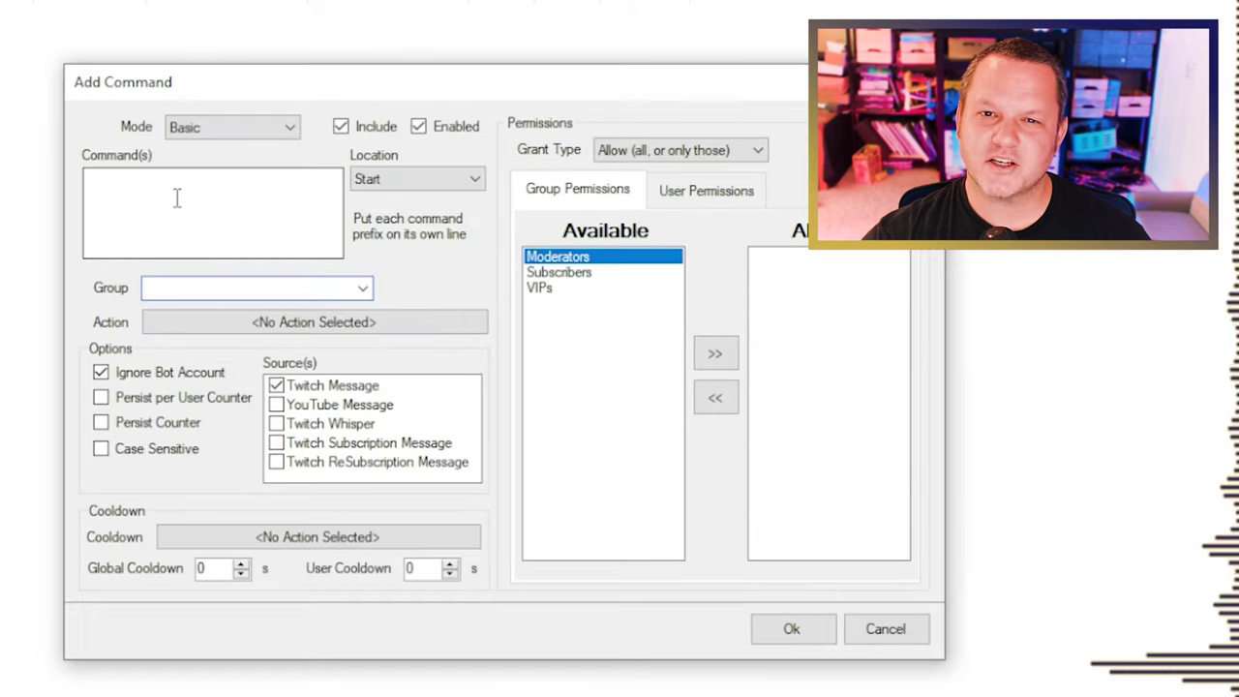
{"action": "left_click", "coordinate": [177, 197]}
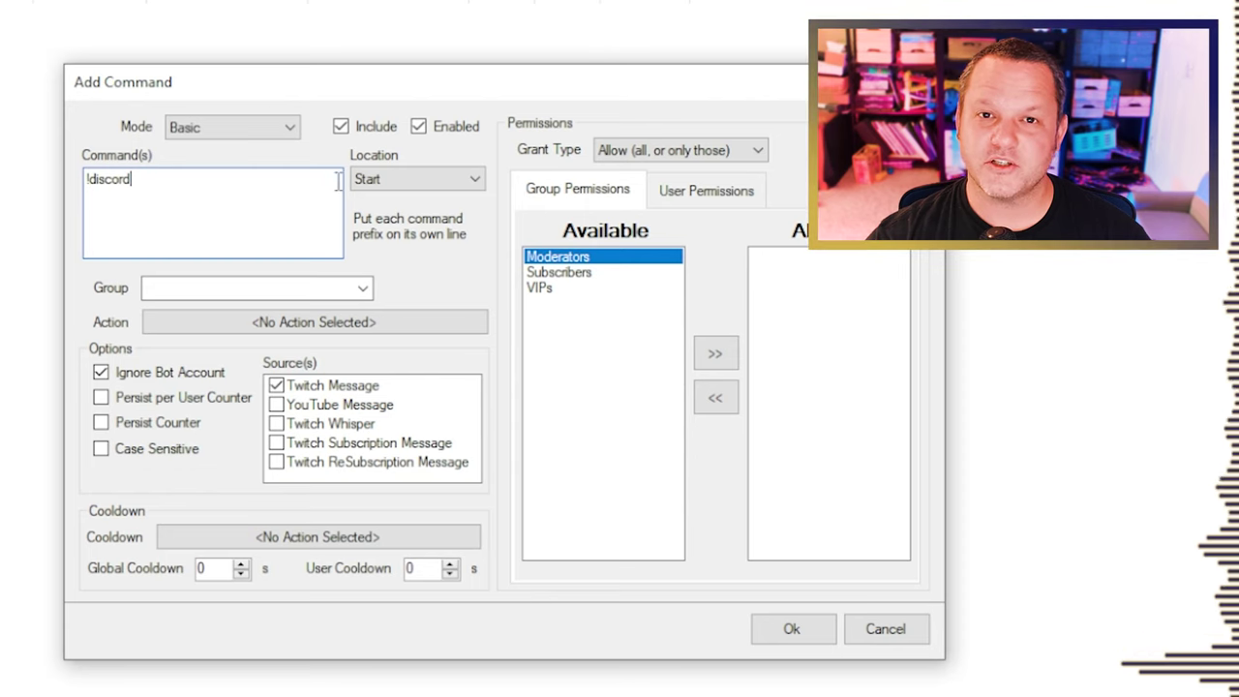
{"action": "left_click", "coordinate": [475, 186]}
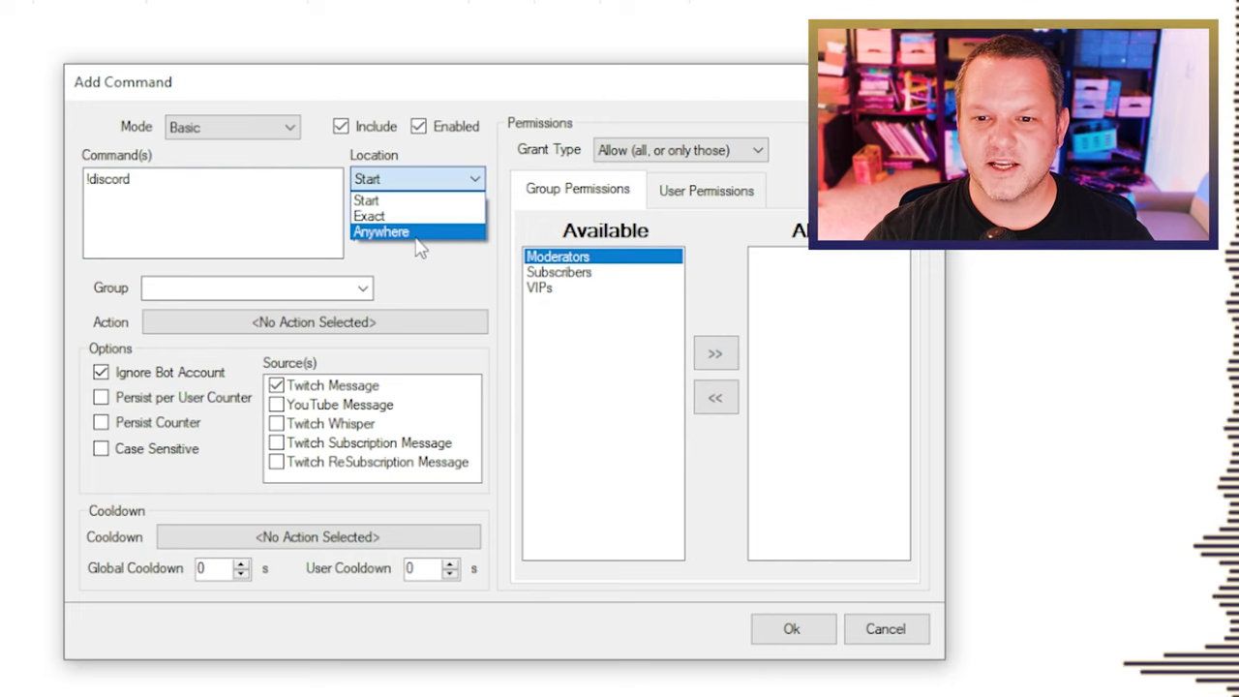
{"action": "left_click", "coordinate": [416, 234]}
{"action": "left_click", "coordinate": [472, 180]}
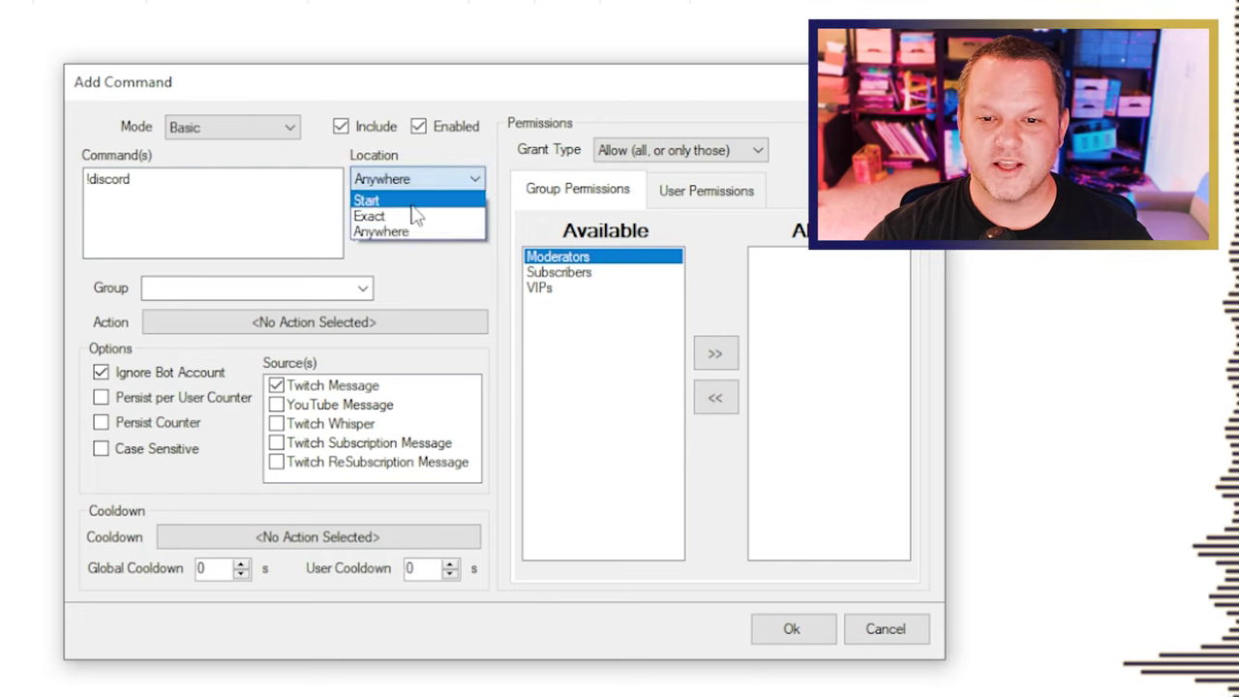
{"action": "left_click", "coordinate": [413, 202]}
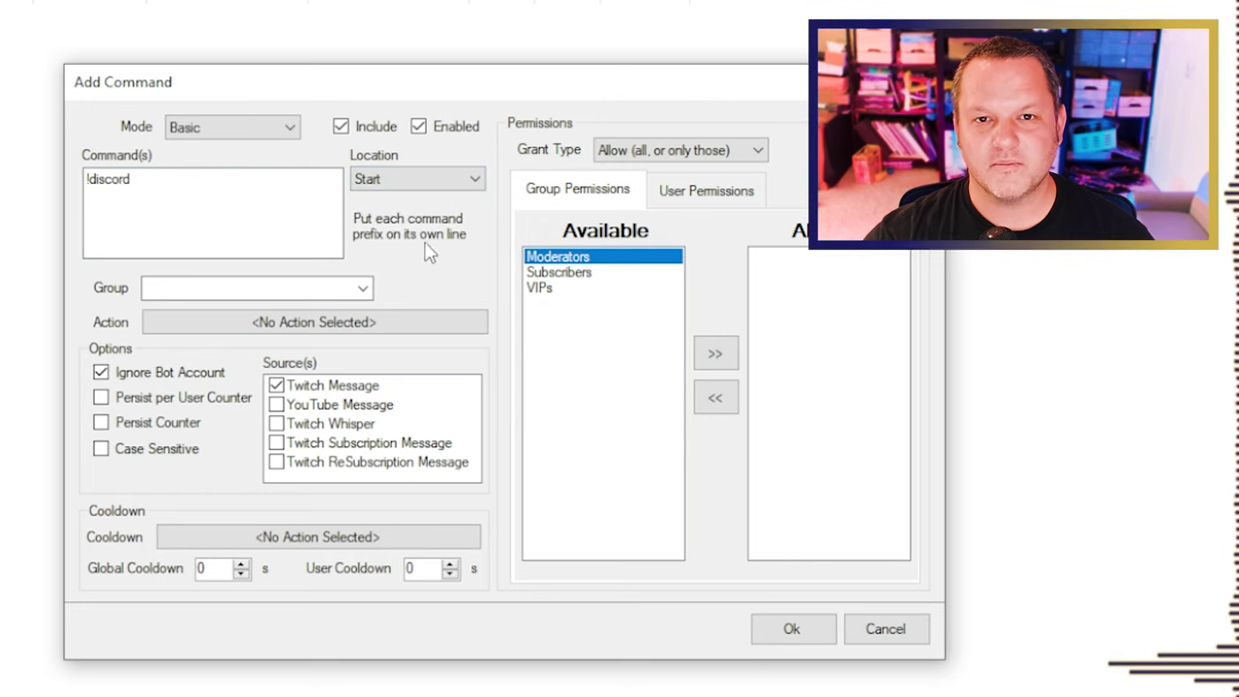
{"action": "left_click", "coordinate": [310, 329]}
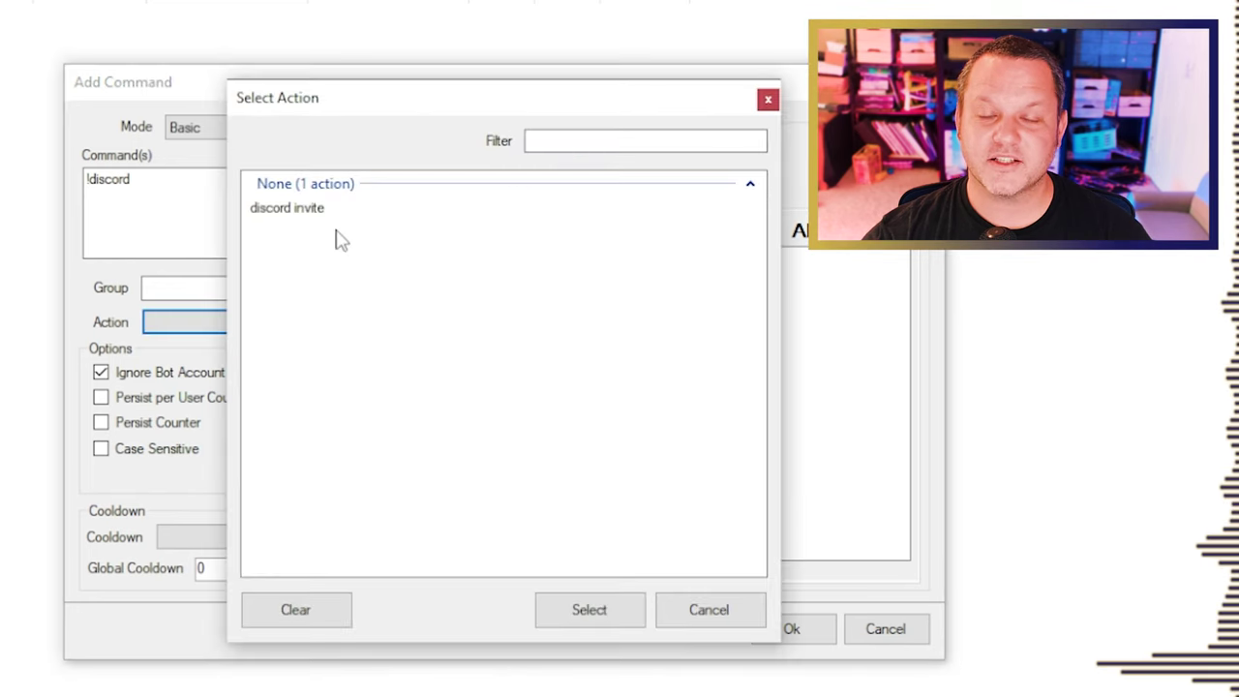
{"action": "left_click", "coordinate": [315, 211]}
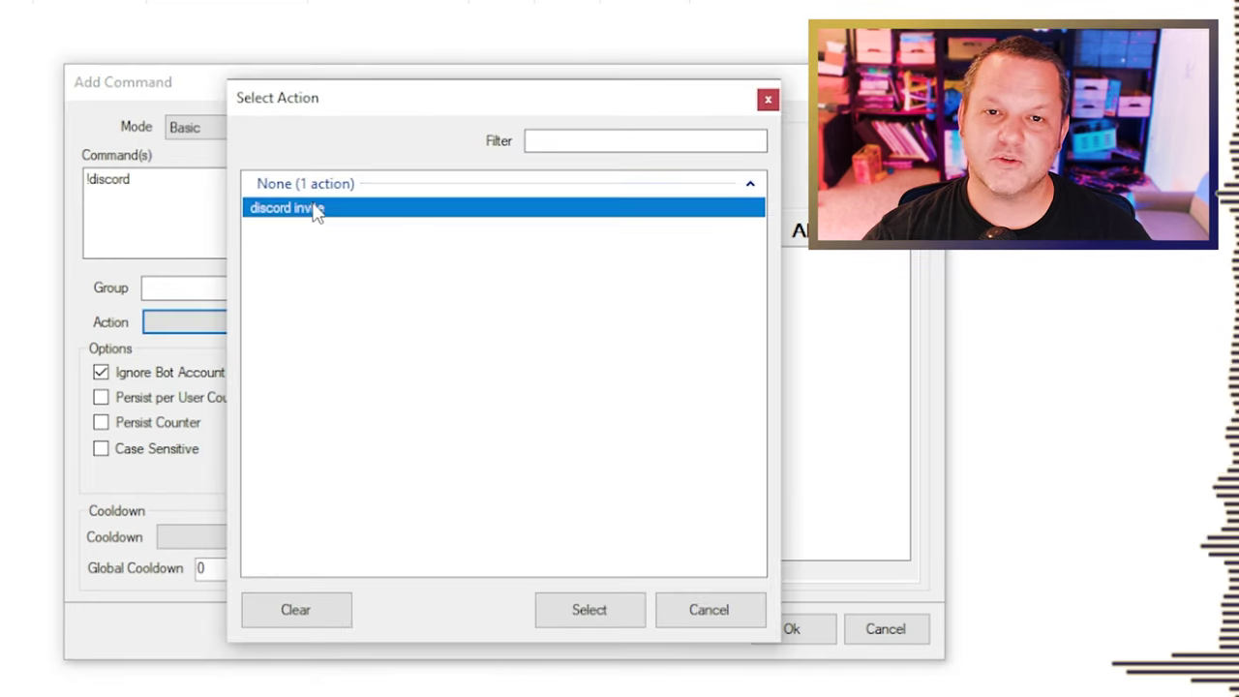
{"action": "left_click", "coordinate": [592, 608]}
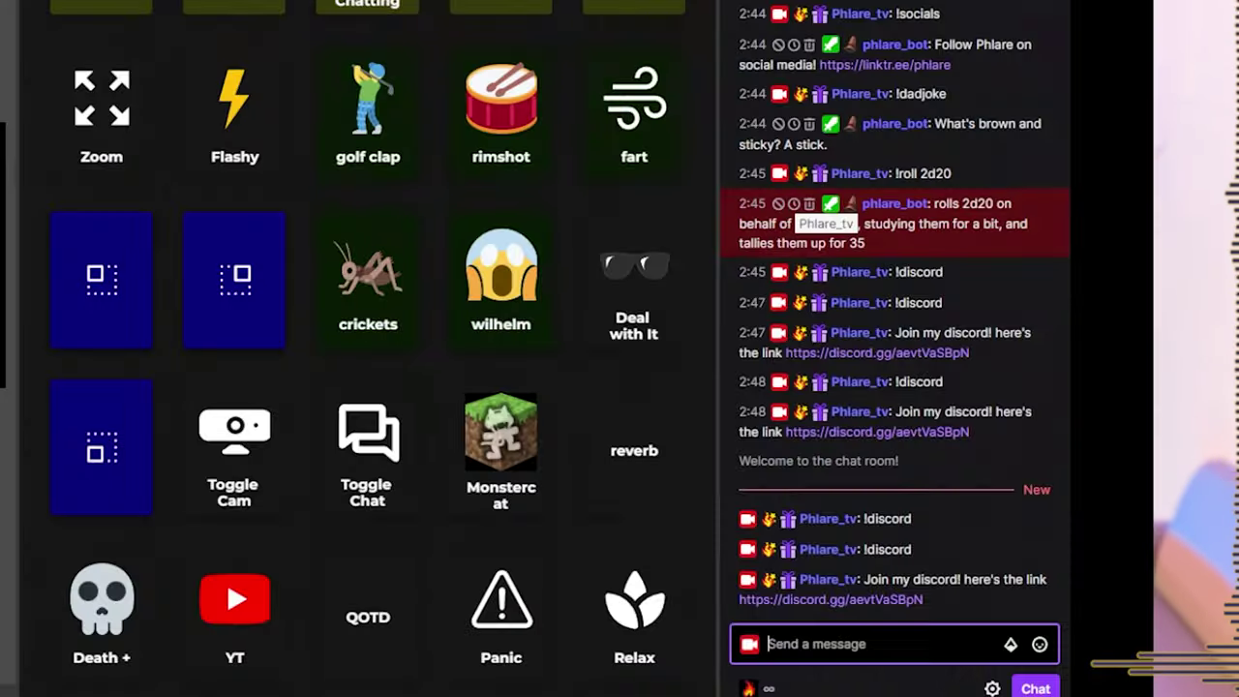
{"action": "type", "text": "!discord"}
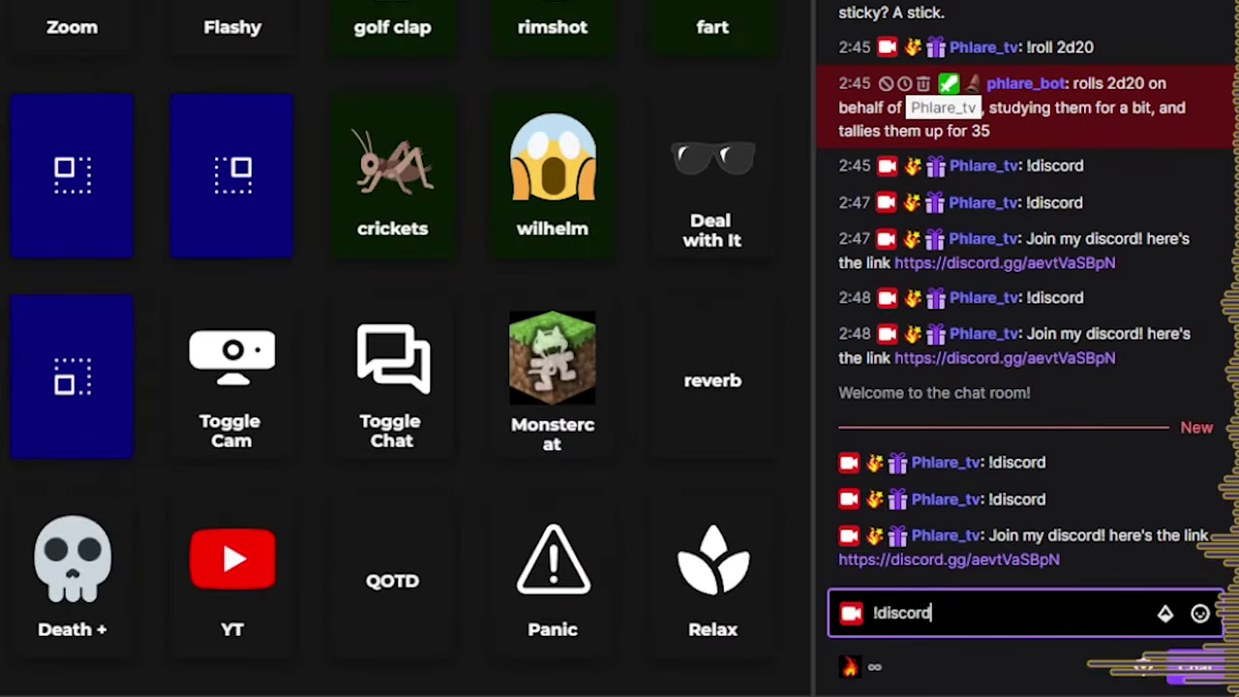
{"action": "key", "text": "Return"}
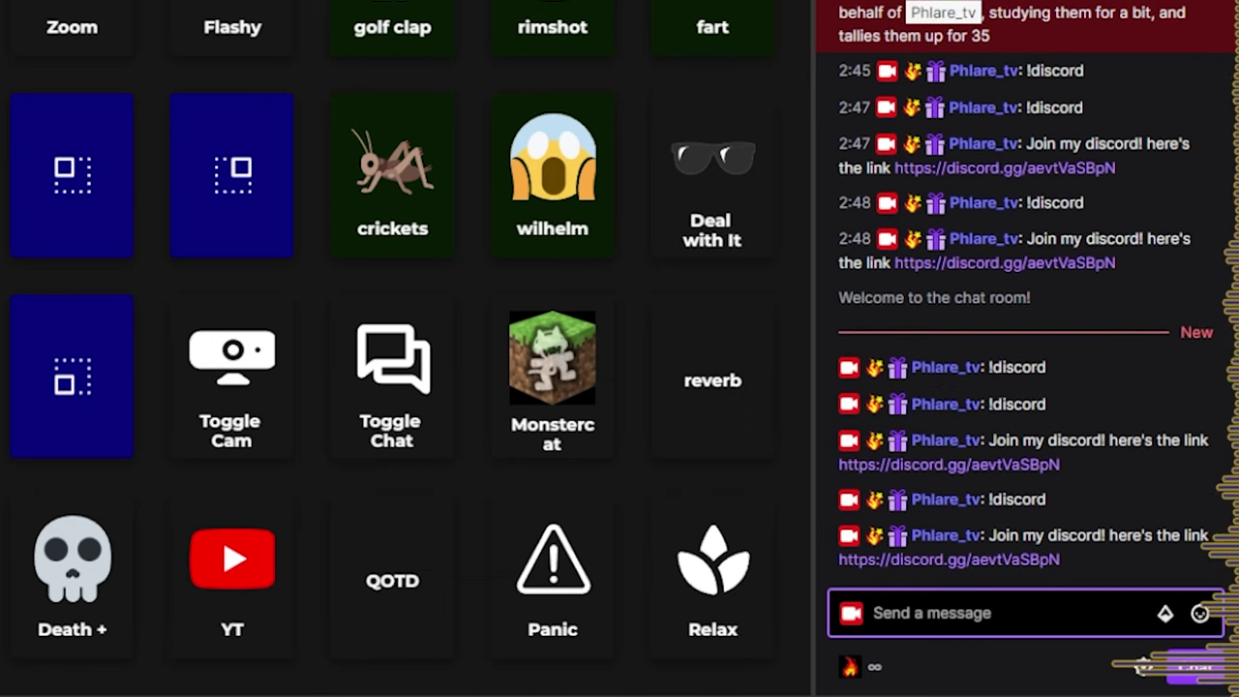